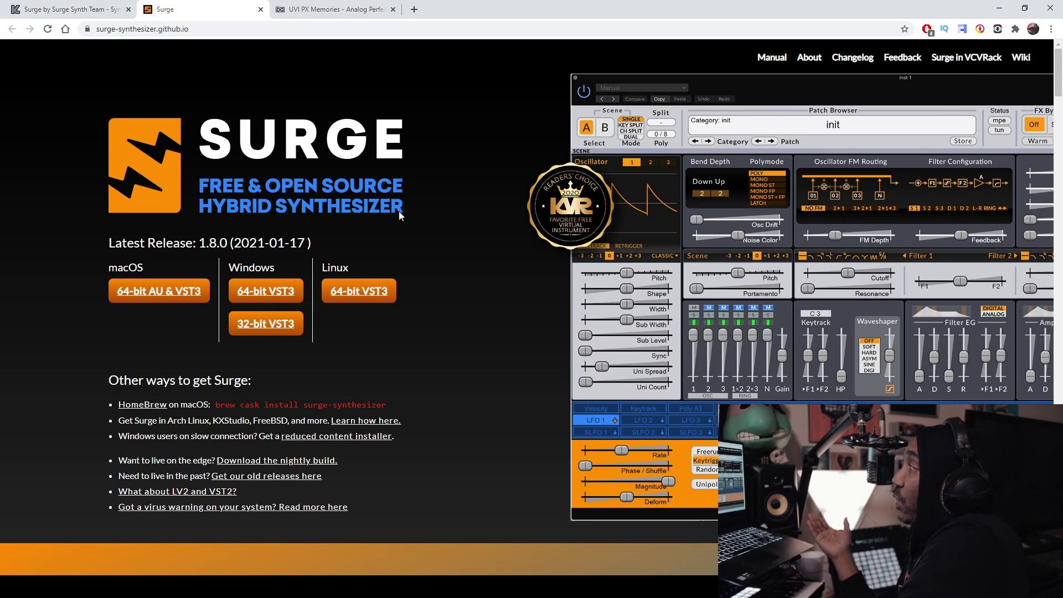
Step: Download the Windows 64-bit VST3 installer of Surge 1.8.0 and keep the flagged file
scroll(399, 211, "down", 1)
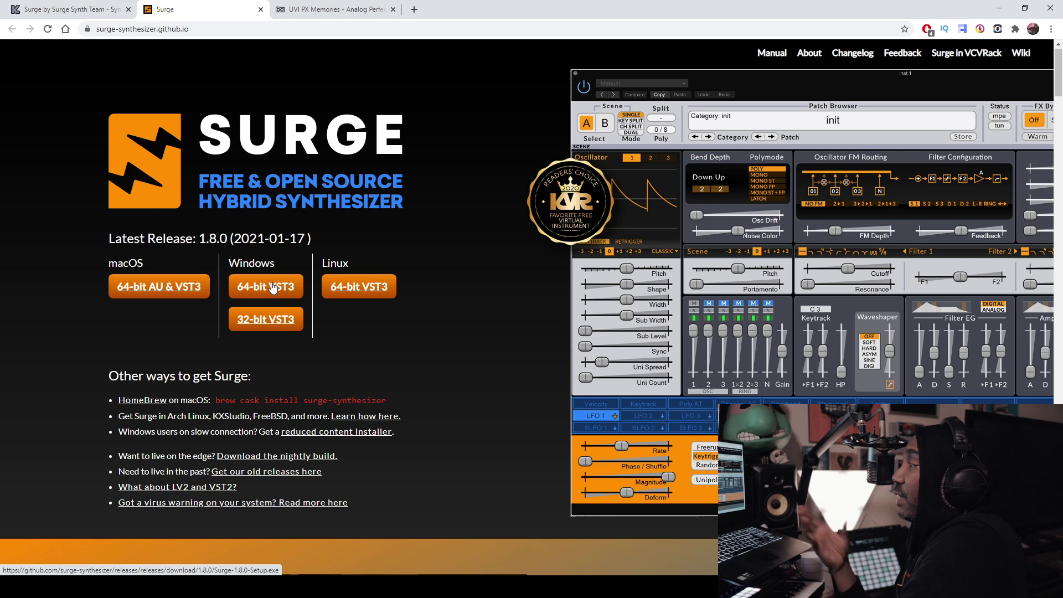
left_click(272, 287)
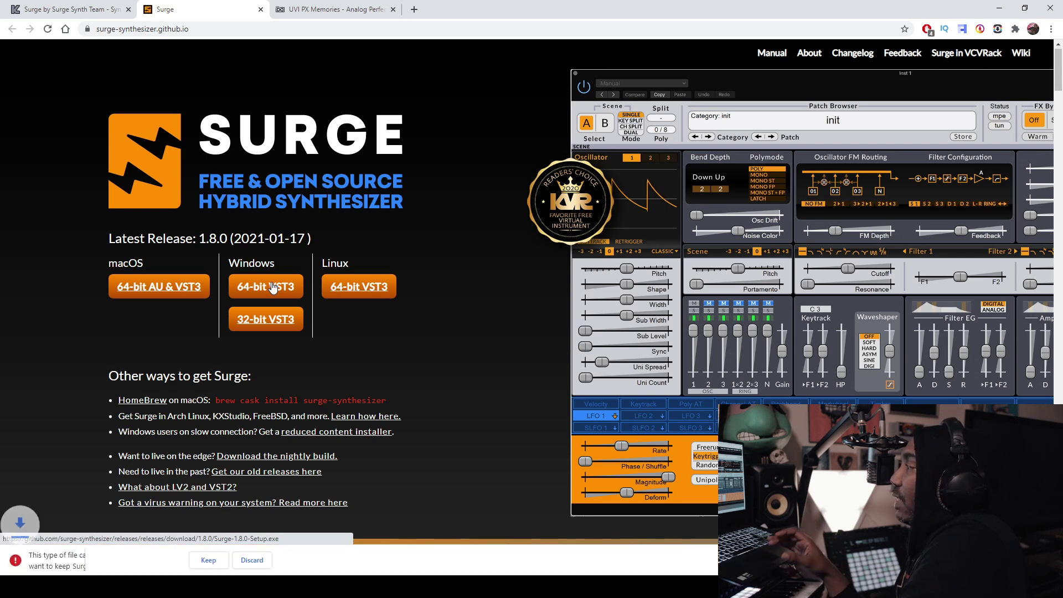
left_click(209, 560)
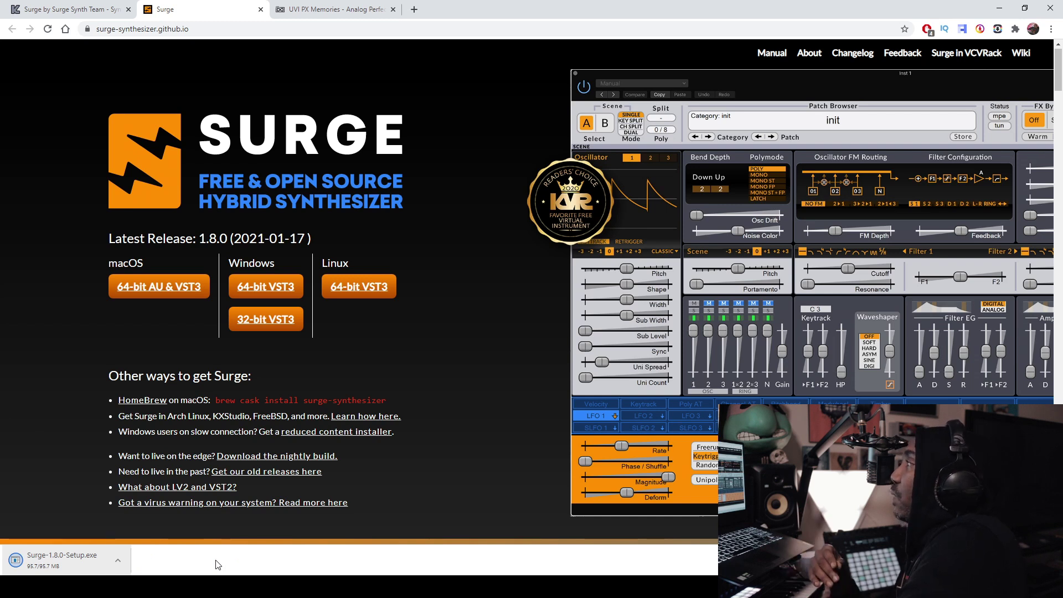
Step: Run Surge-1.8.0-Setup.exe despite the SmartScreen block and accept its license agreement
left_click(76, 562)
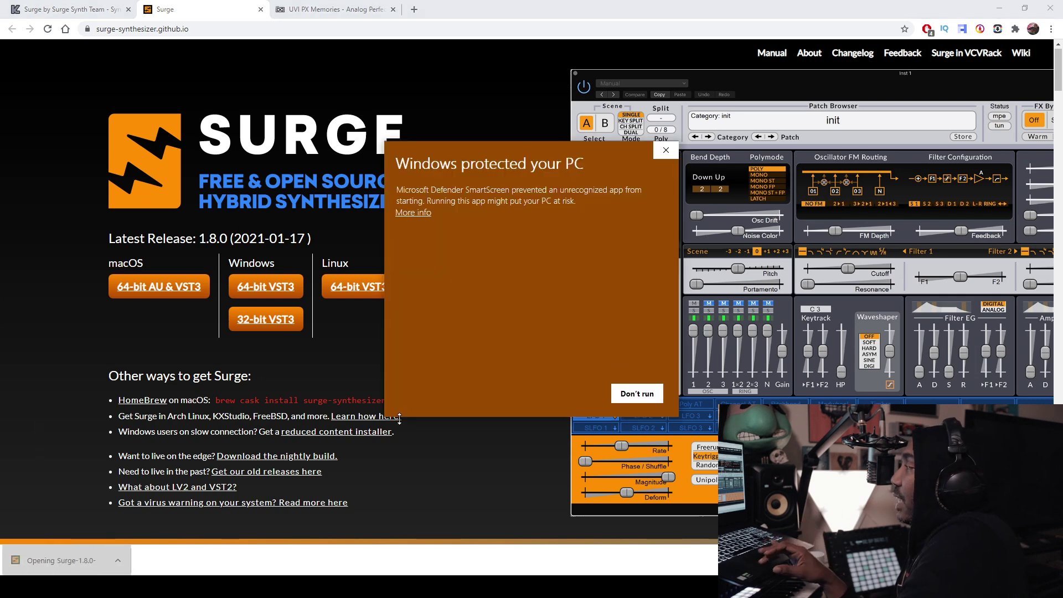
left_click(412, 213)
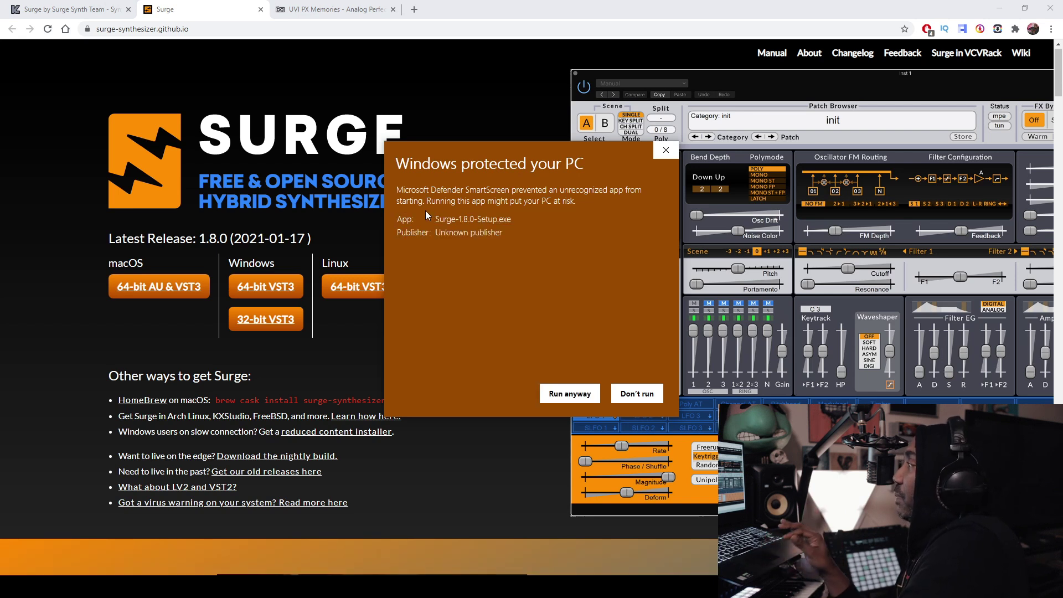
left_click(561, 396)
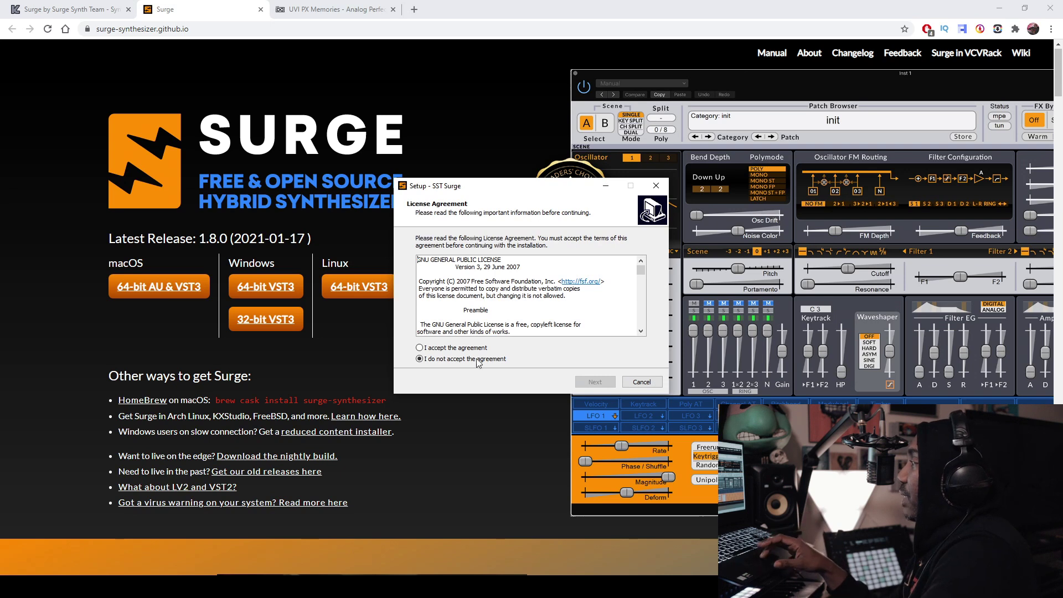
left_click(423, 349)
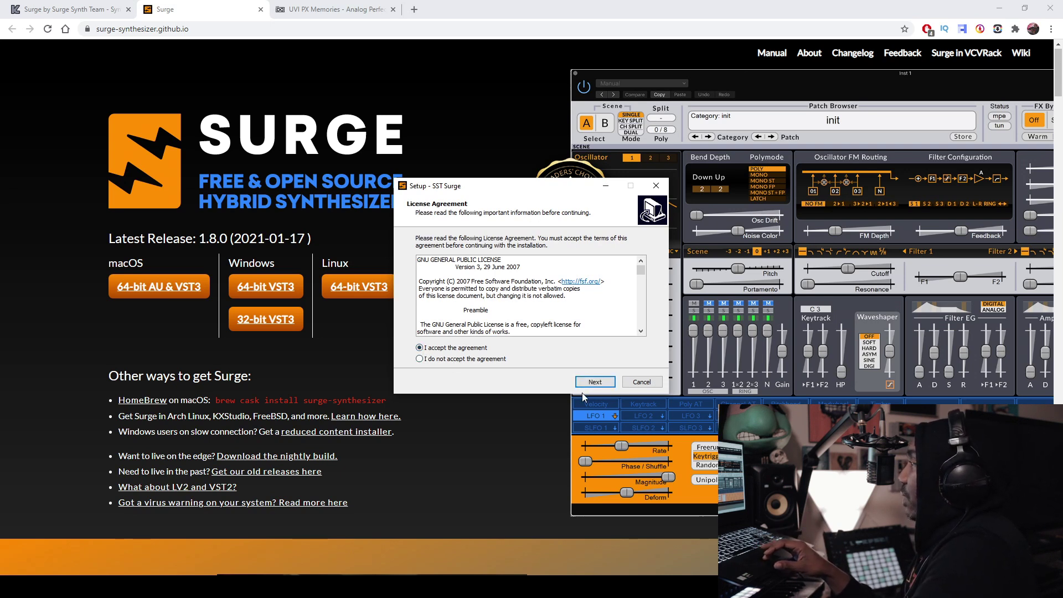
left_click(594, 382)
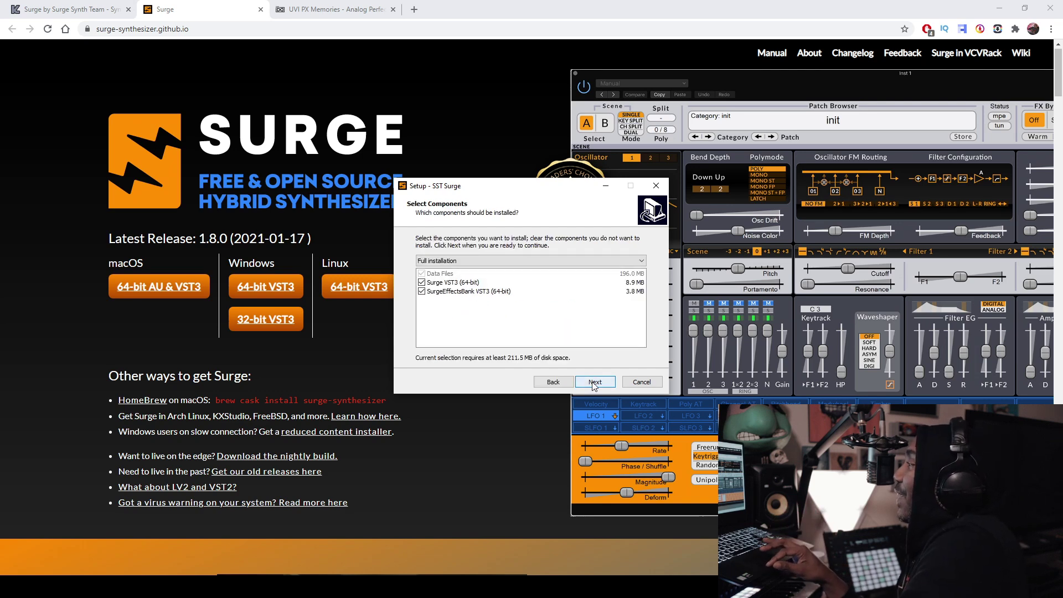
left_click(594, 383)
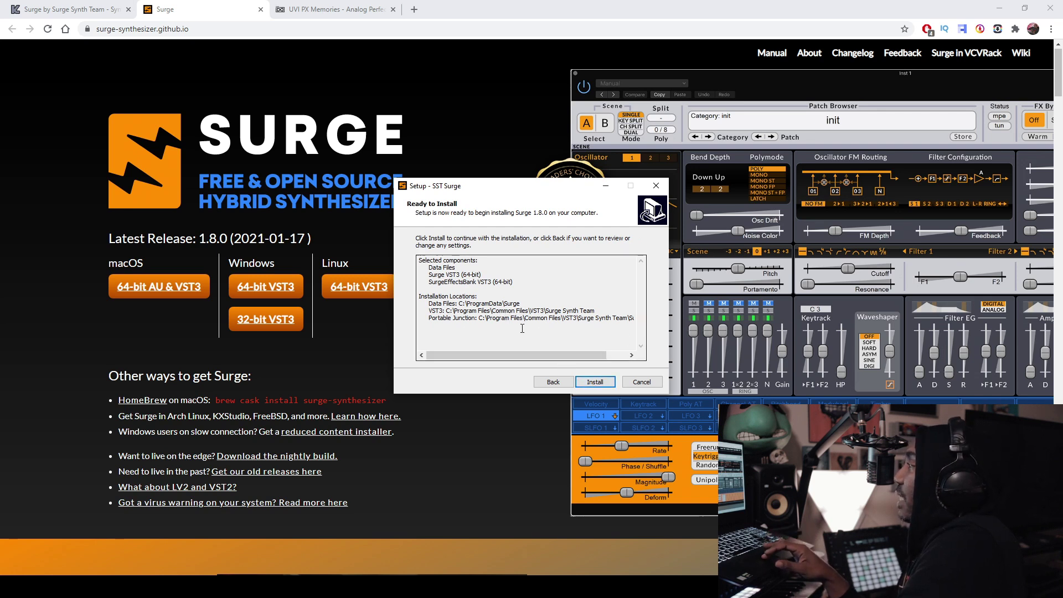
left_click(543, 384)
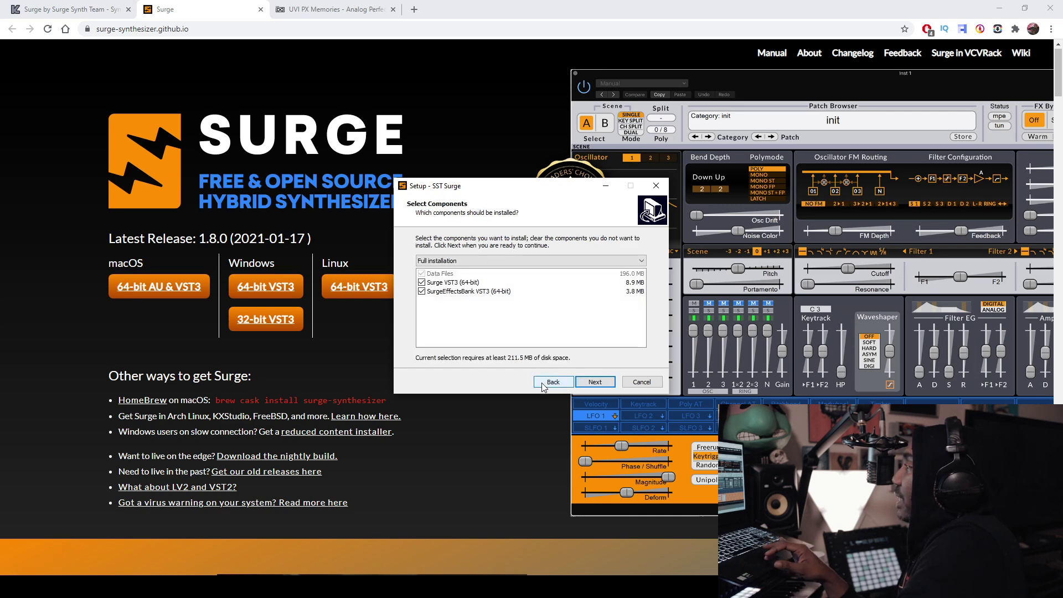
left_click(641, 262)
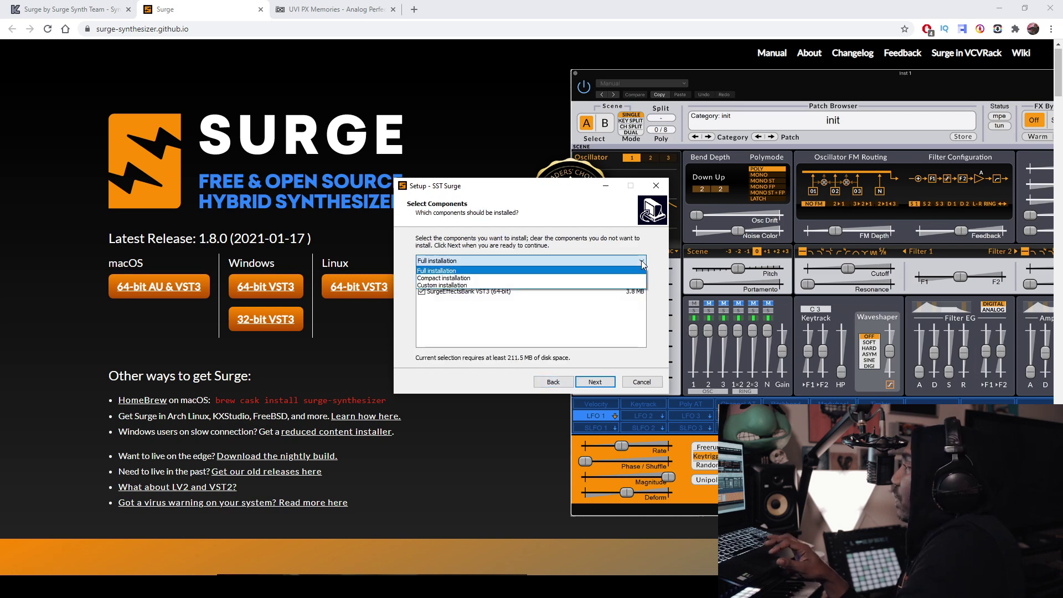
left_click(569, 285)
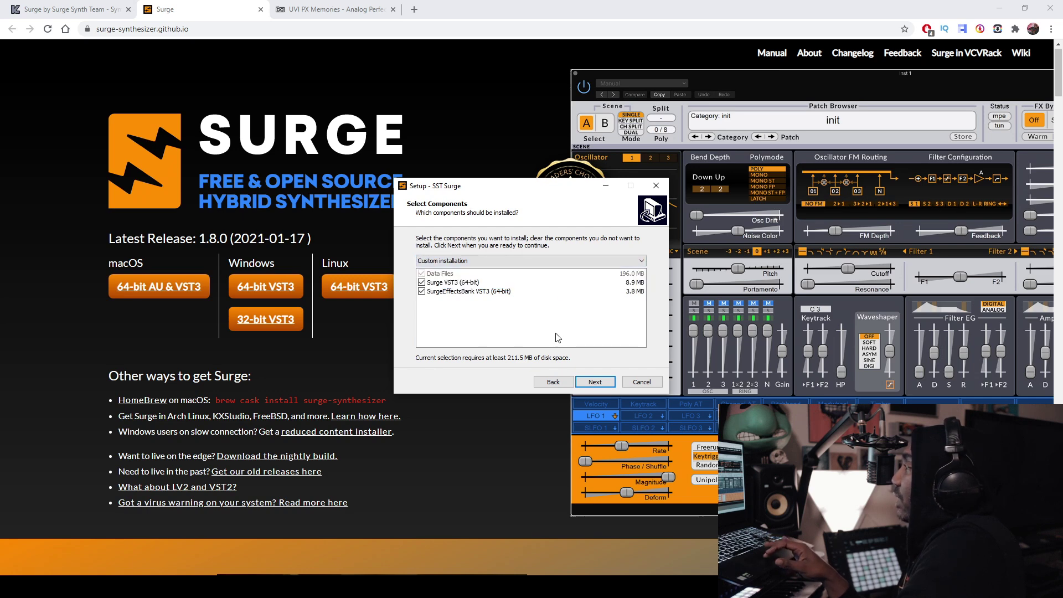
left_click(591, 384)
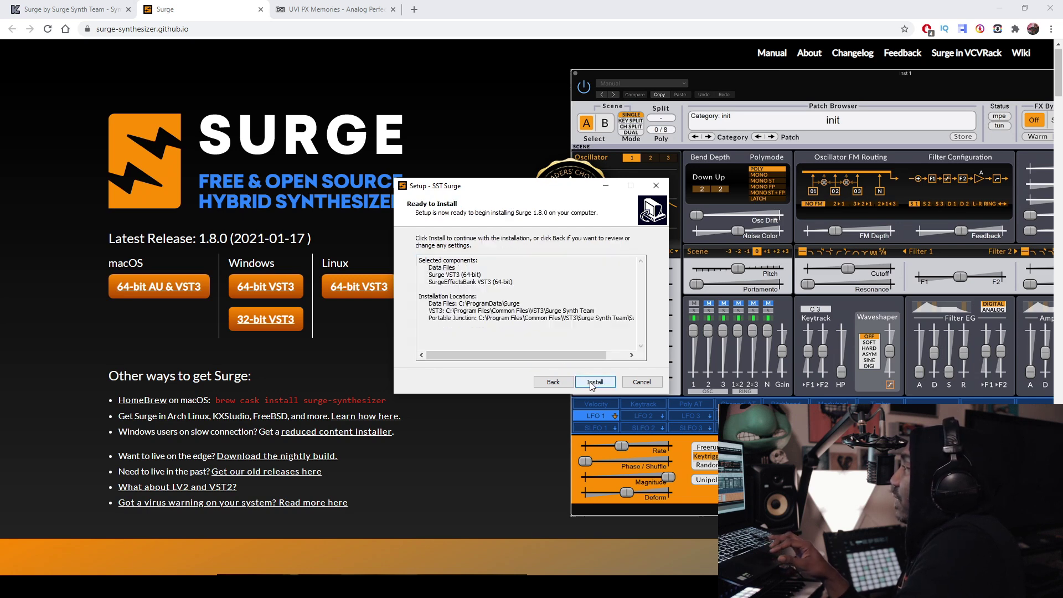
left_click(553, 382)
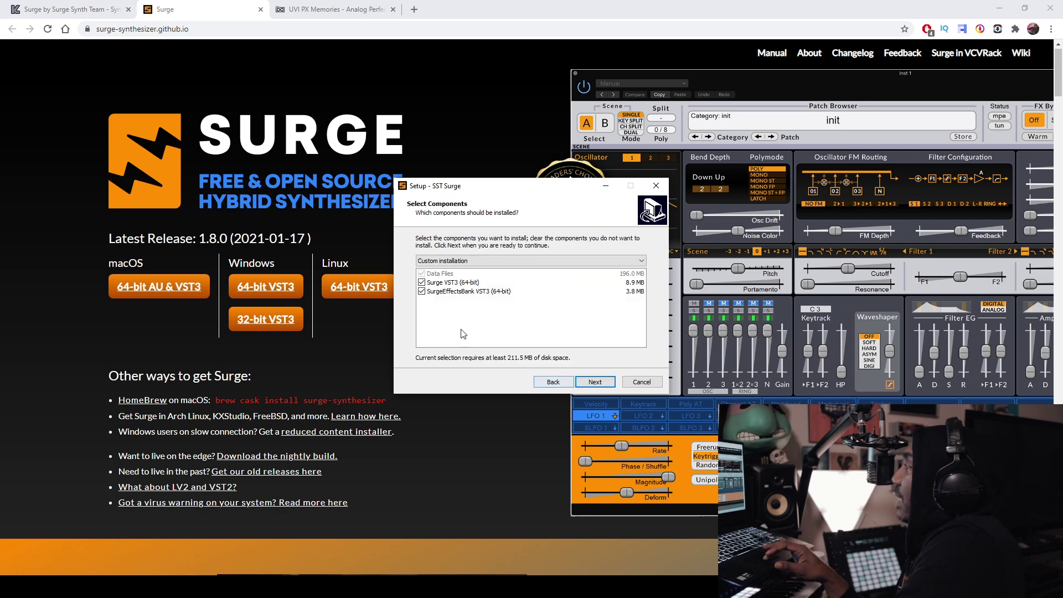
left_click(590, 257)
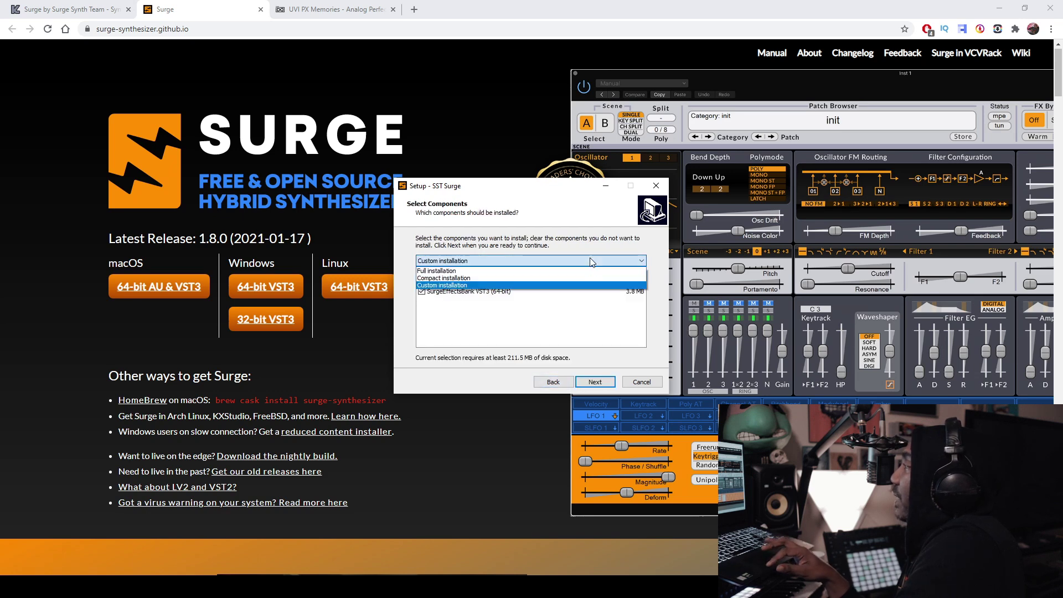
left_click(549, 270)
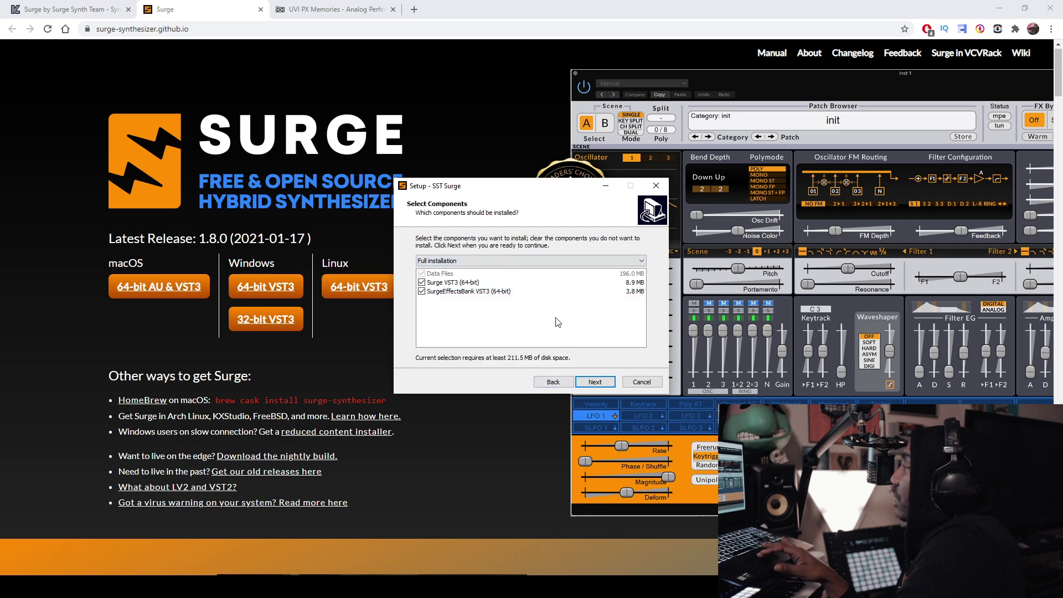
Step: Install Surge with the Full installation components and finish the setup wizard
left_click(592, 383)
left_click(591, 383)
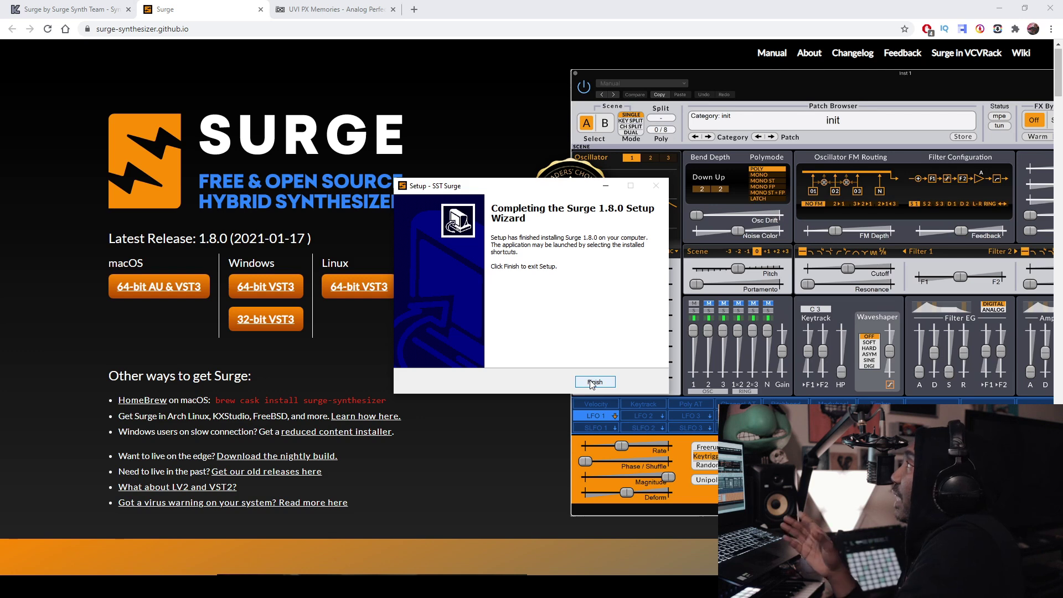
left_click(593, 382)
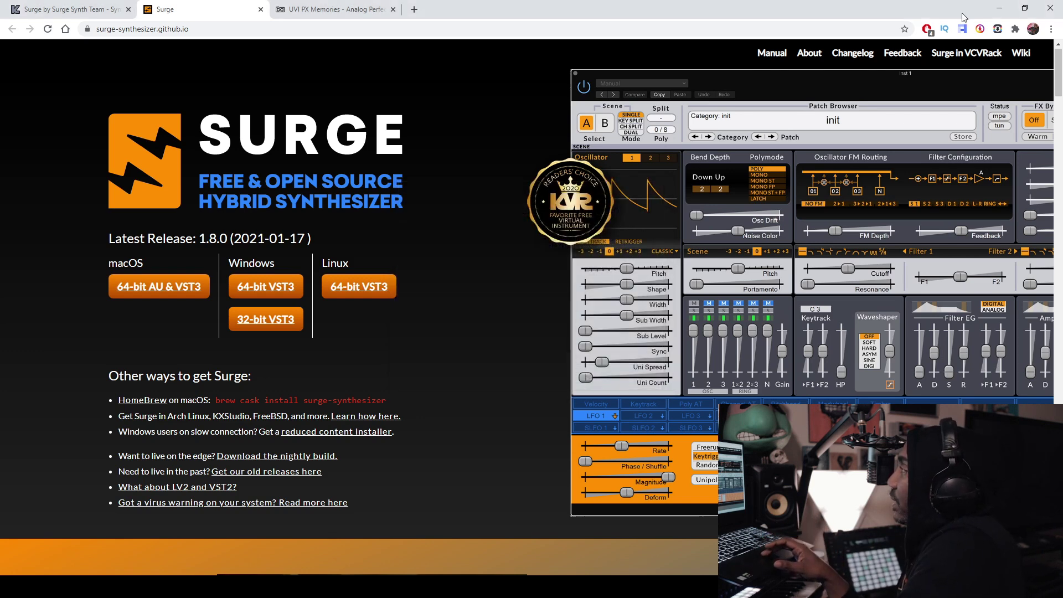
Step: Switch to Ableton Live and rescan the plug-ins from its plug-in preferences
left_click(998, 13)
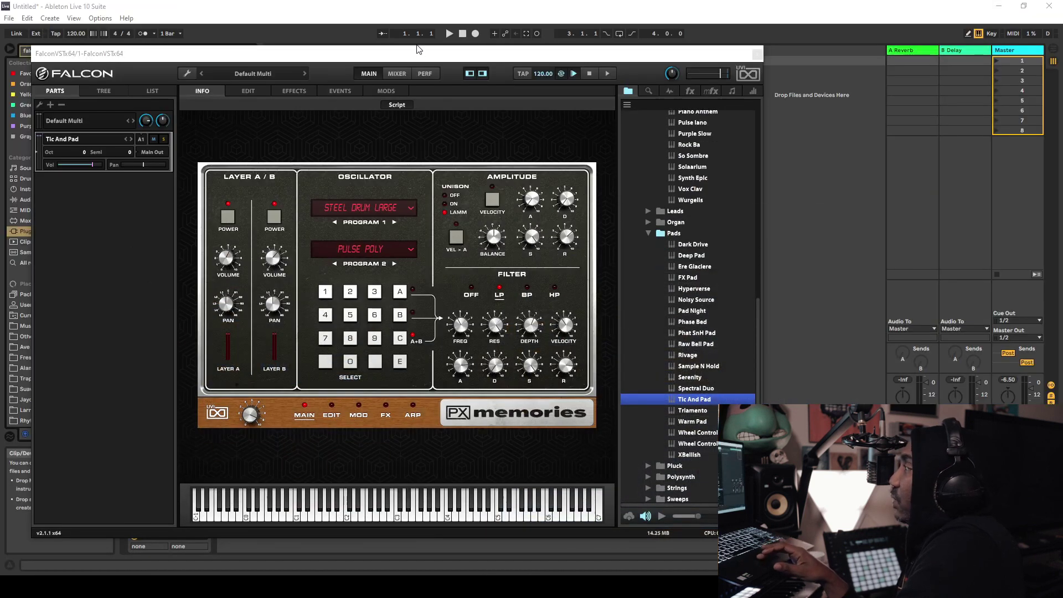
left_click(100, 19)
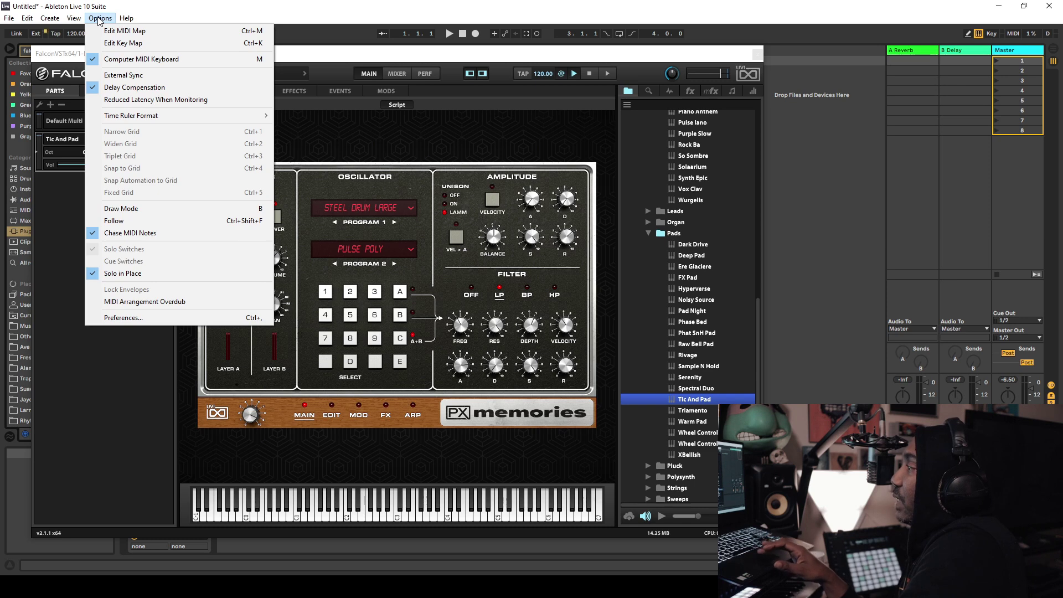
left_click(160, 319)
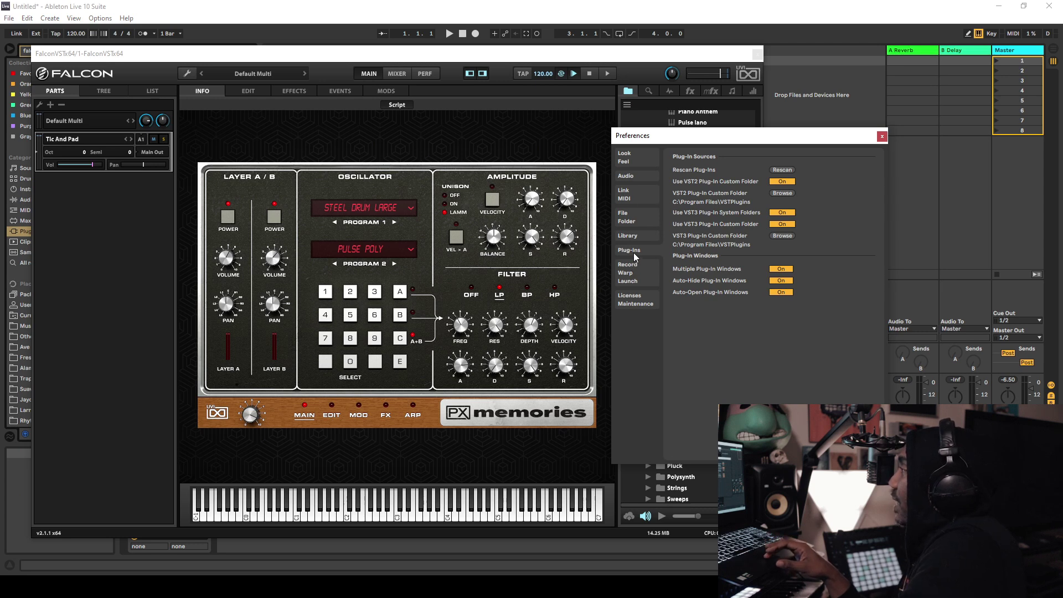
left_click(791, 169)
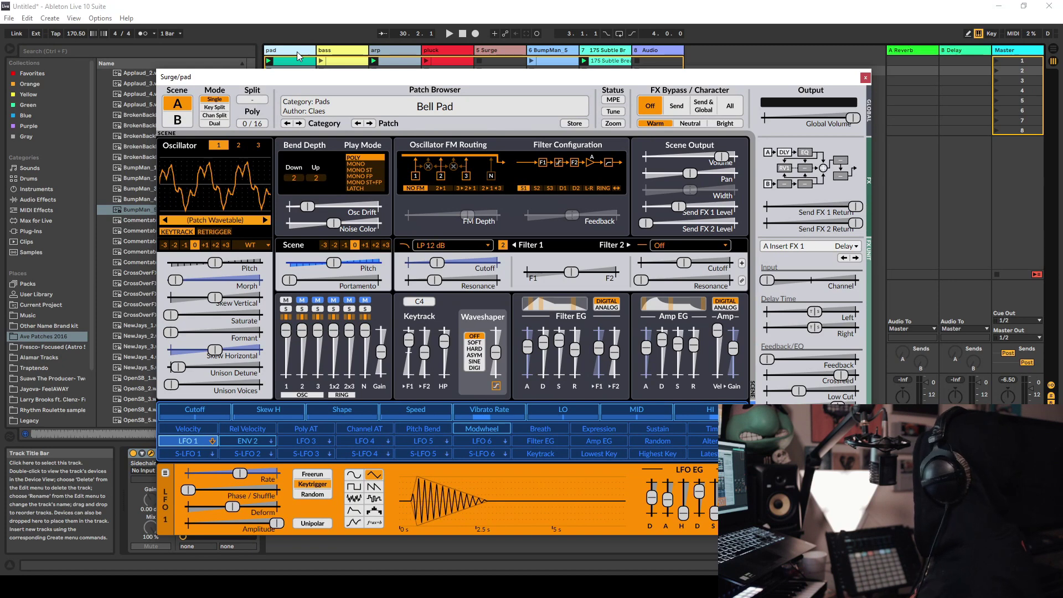
Step: Start playback of the session and launch the breakbeat clip on track 7 alongside the pad, bass and BumpMan clips
key("space")
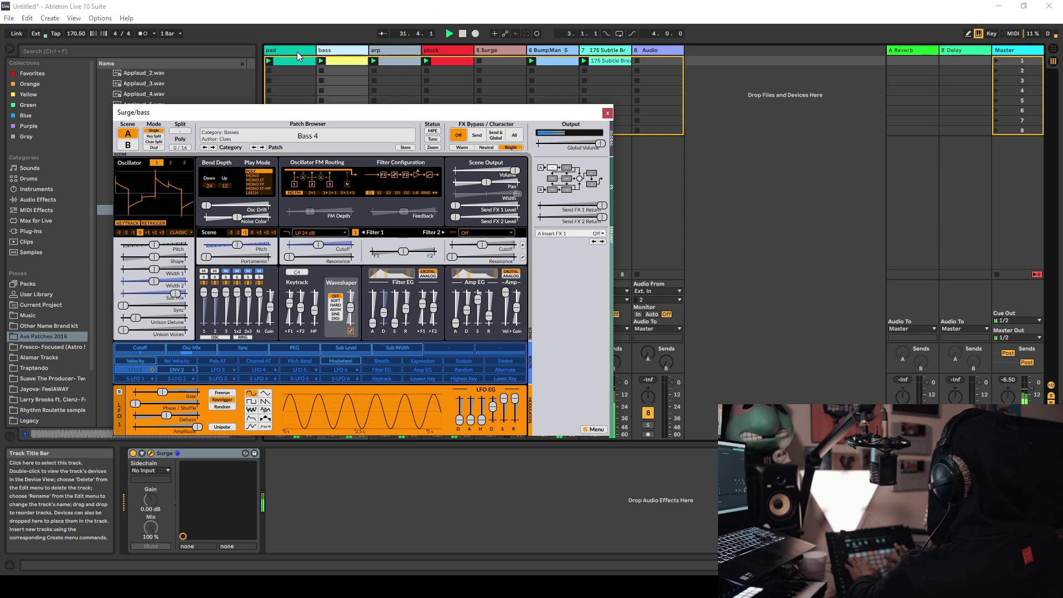
key("Right")
key("Right")
key("Right")
key("Right")
key("Right")
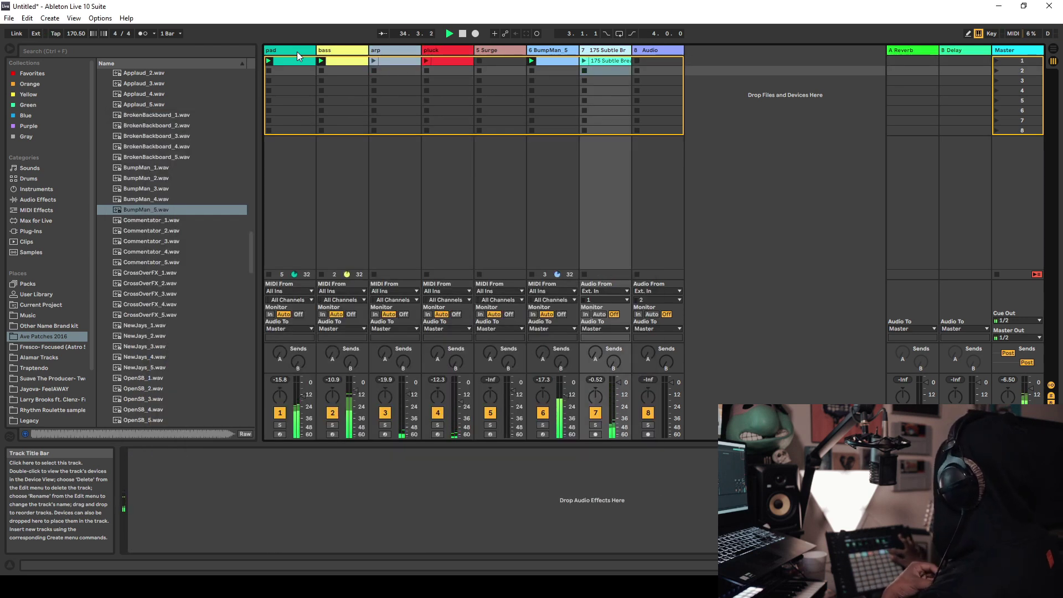
key("Up")
key("Down")
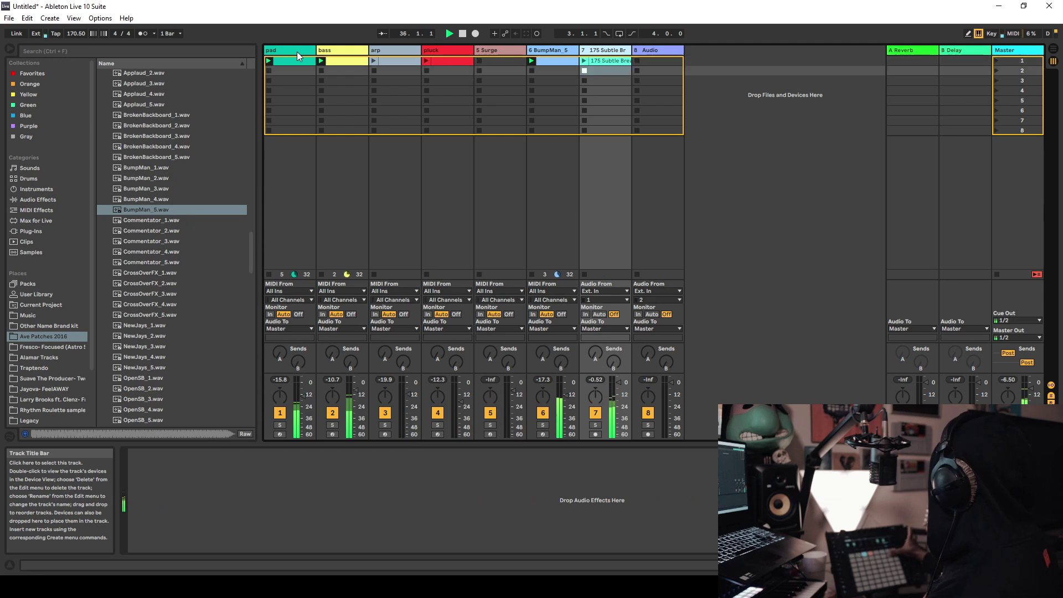
key("Up")
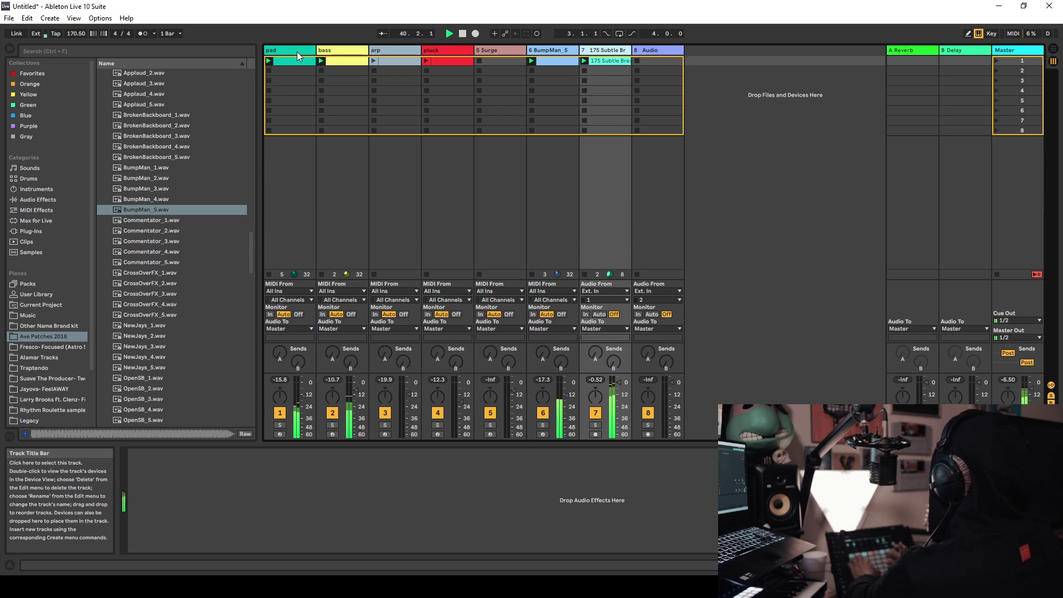
Step: Inspect the Surge instruments on the pad and bass tracks, enlarging and repositioning the bass plug-in window before closing it
left_click(297, 51)
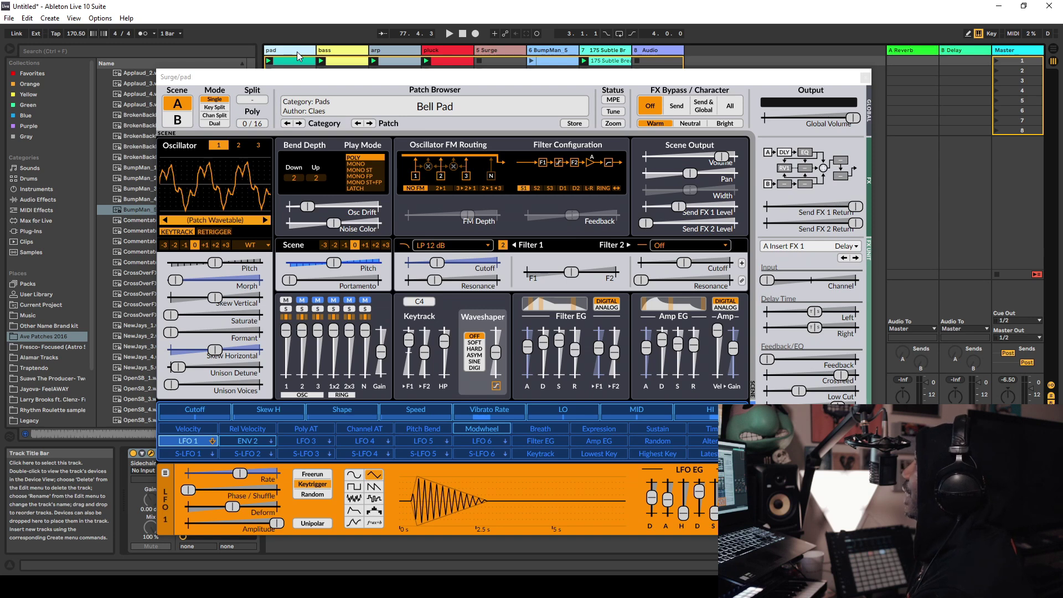
left_click(334, 55)
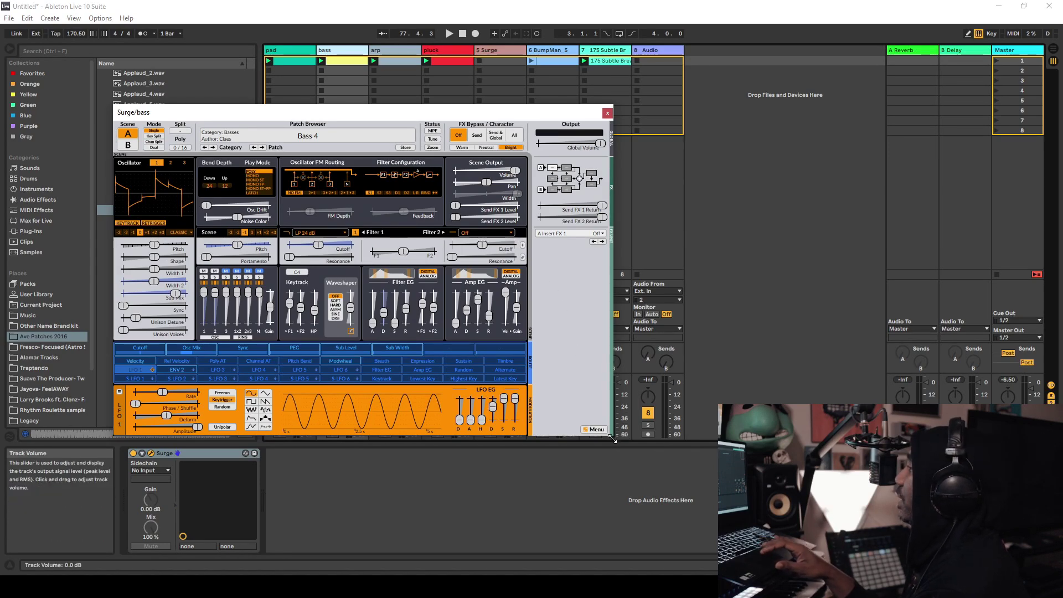
left_click_drag(613, 440, 692, 381)
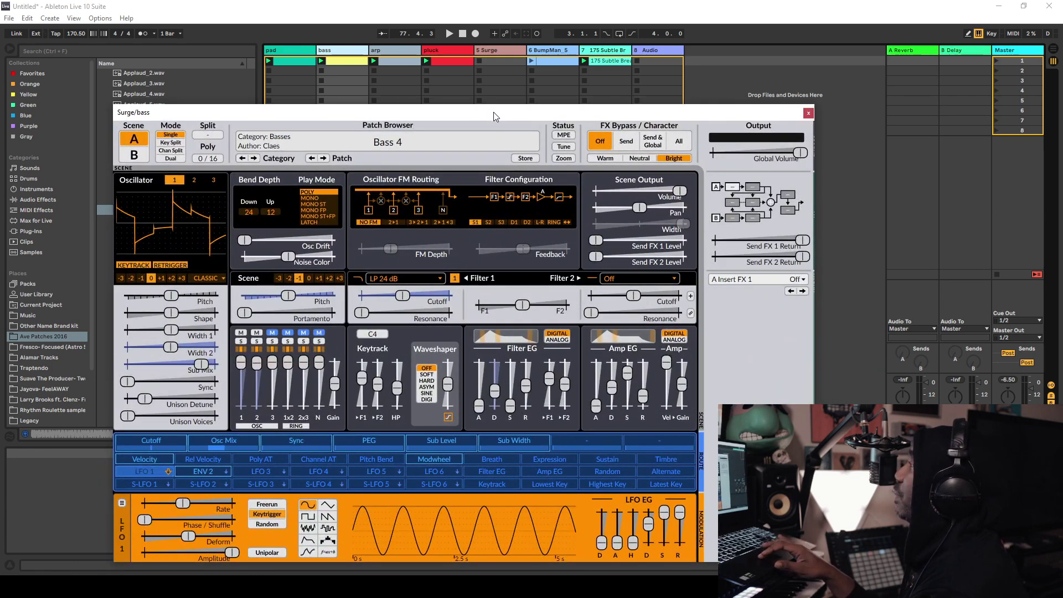
left_click_drag(493, 112, 407, 49)
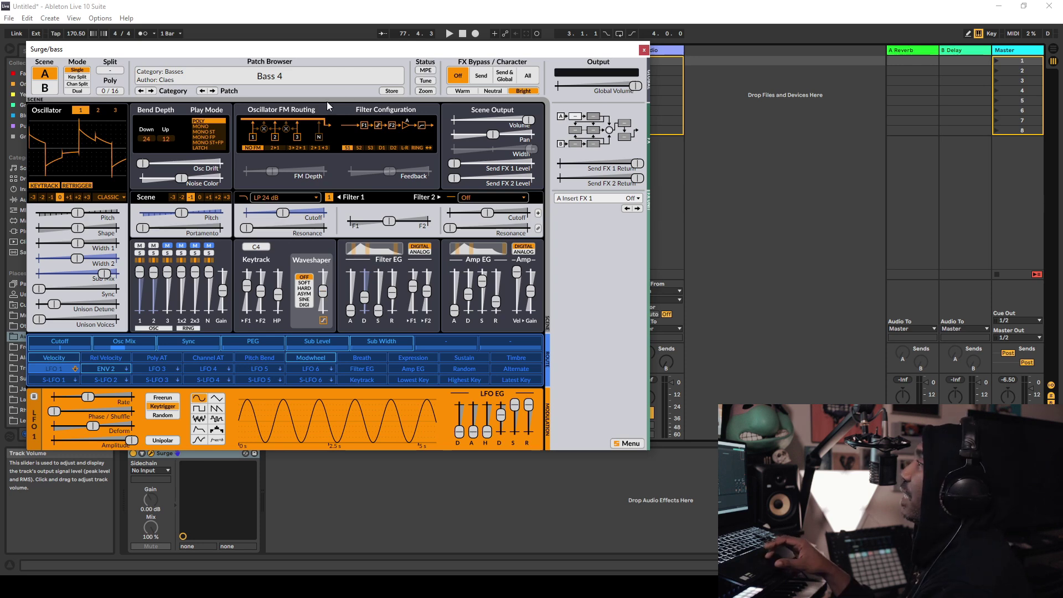
left_click(642, 50)
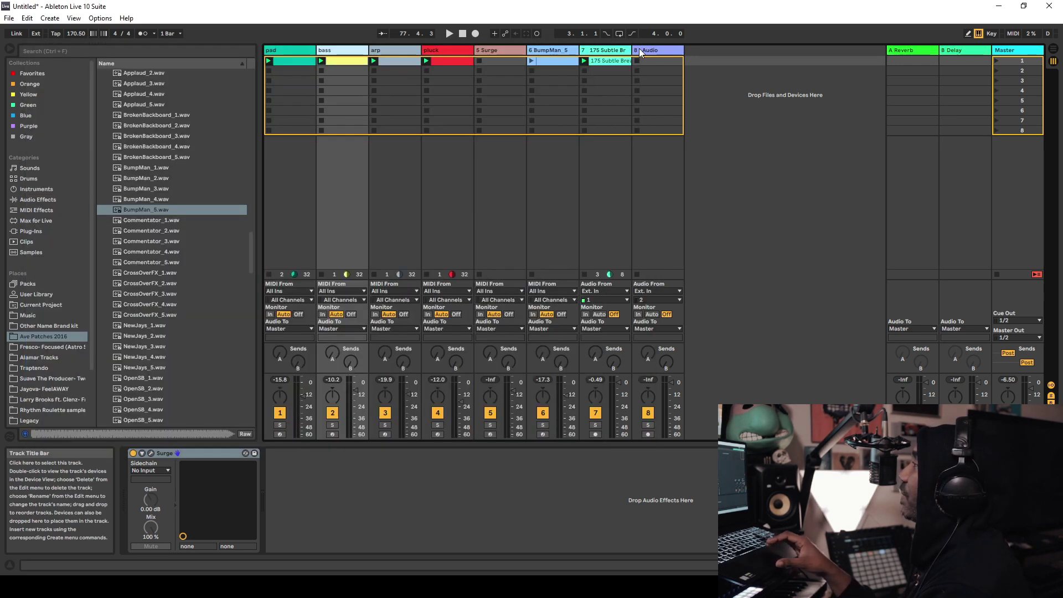
Step: Open the Surge plug-in on the 5 Surge track and reposition and enlarge its window
left_click(503, 52)
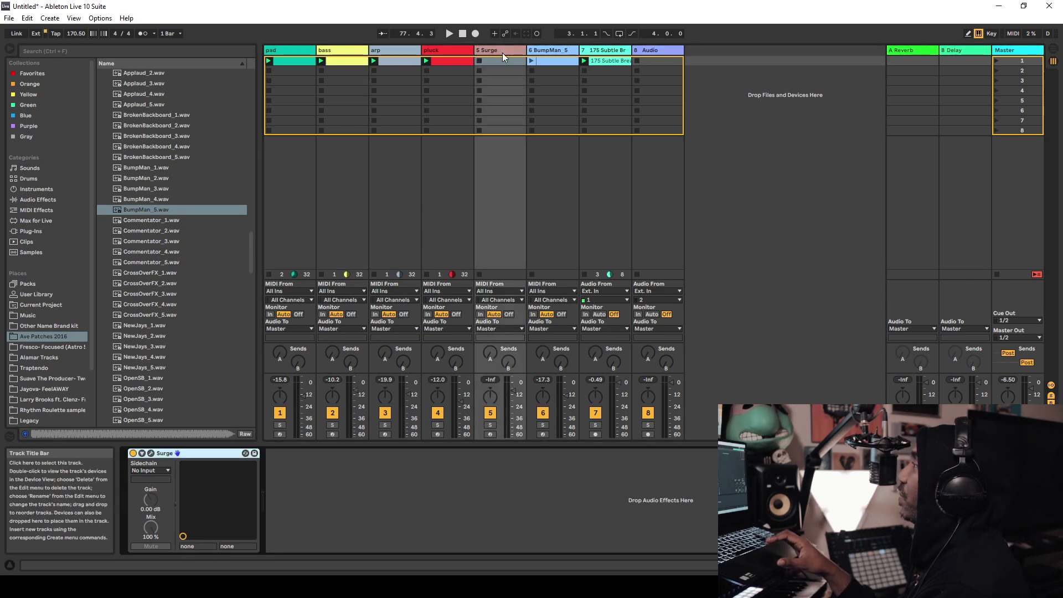
left_click(152, 455)
left_click_drag(354, 76, 266, 71)
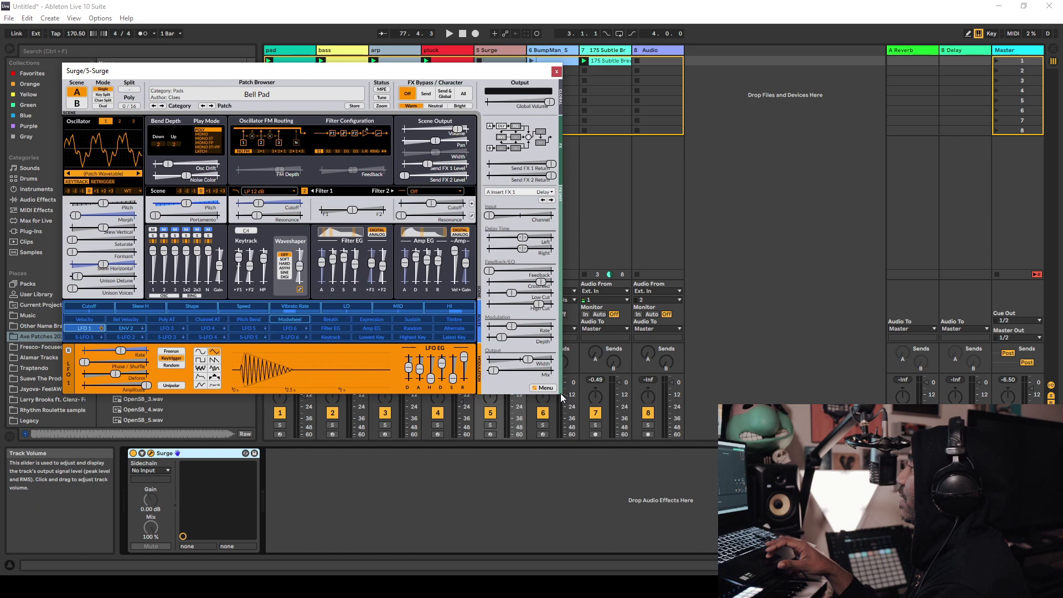
left_click_drag(563, 396, 734, 504)
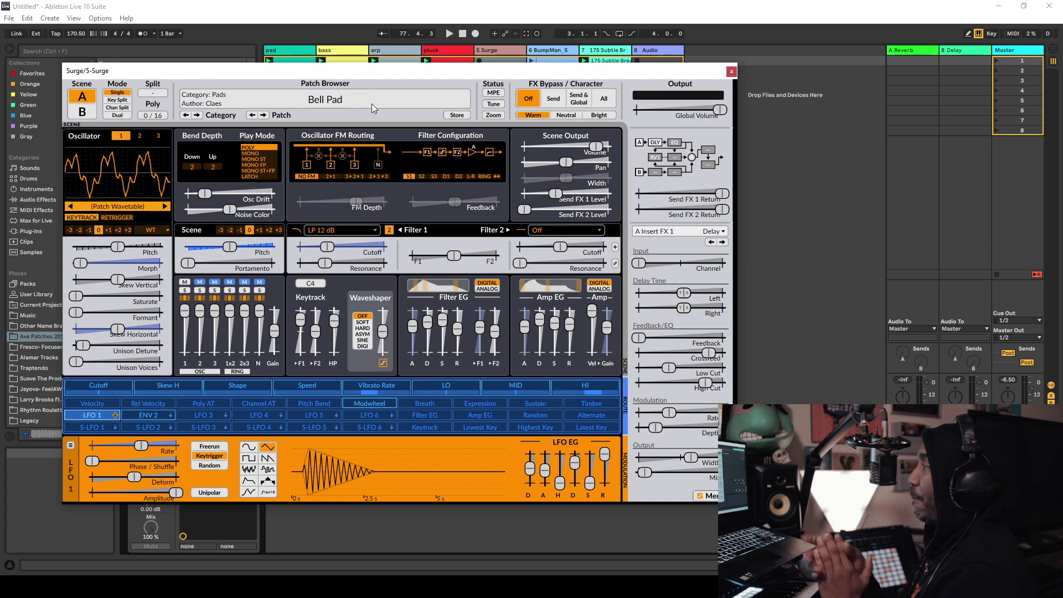
Step: Load the Ahh Polly patch from the factory Polysynths category into the Surge instrument
left_click(371, 105)
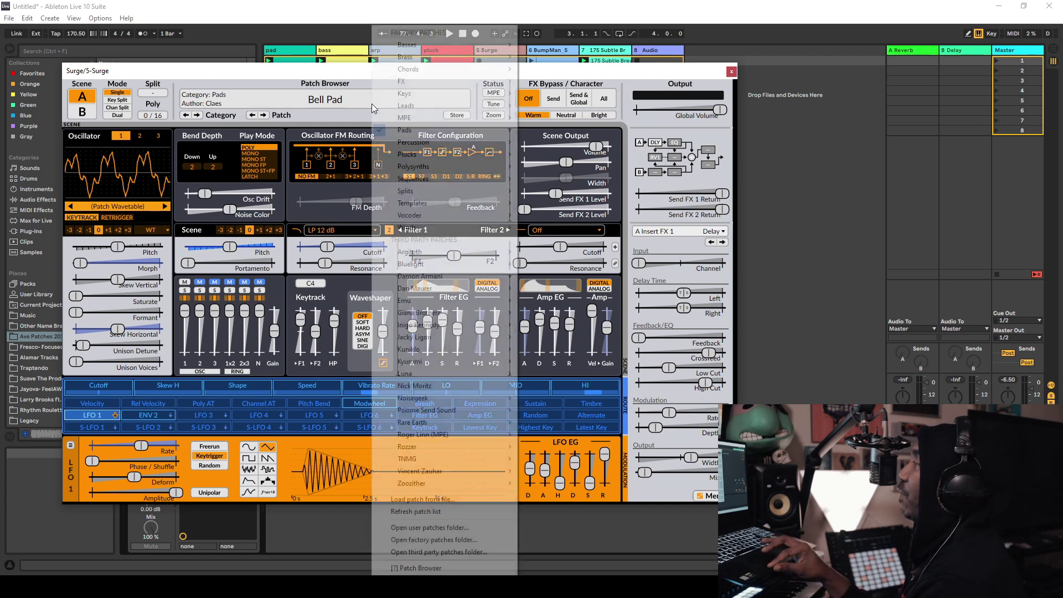
mouse_move(434, 205)
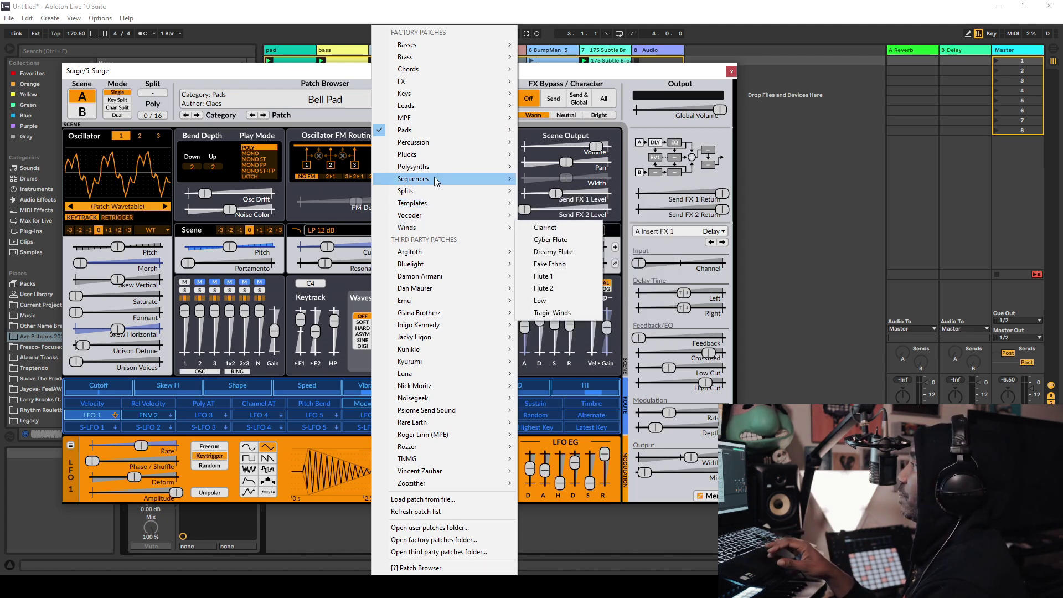
mouse_move(438, 165)
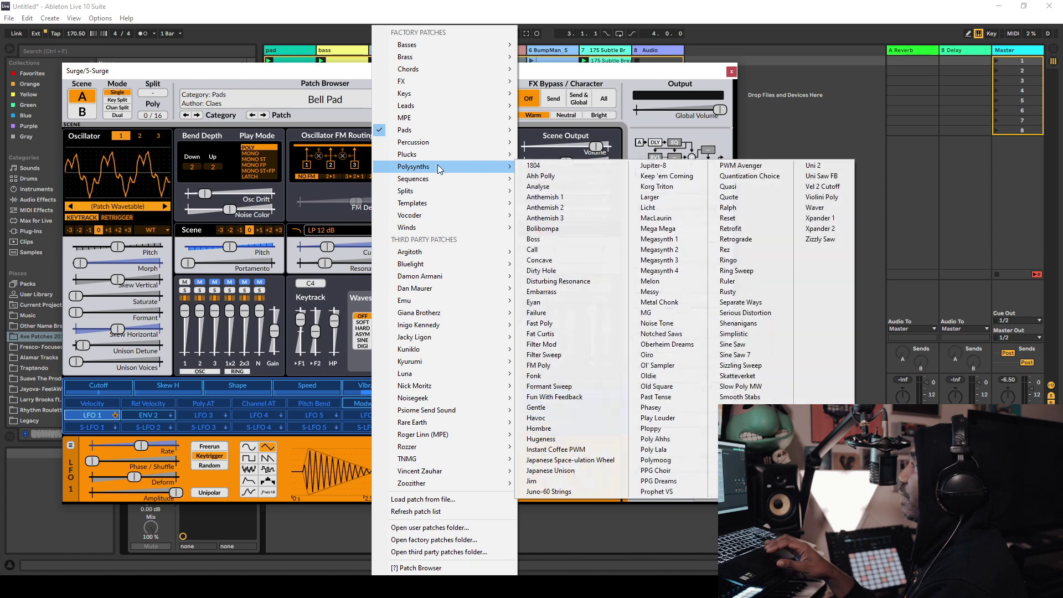
left_click(534, 178)
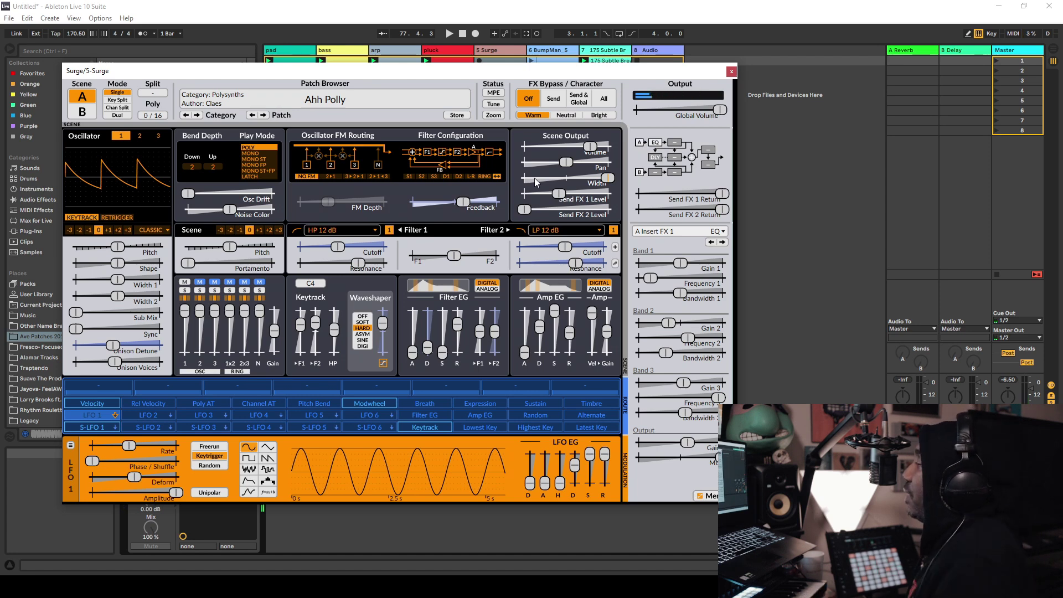
Step: Load the Acid Seq 2 patch from the factory Sequences category and shift the plug-in window slightly aside
left_click(339, 100)
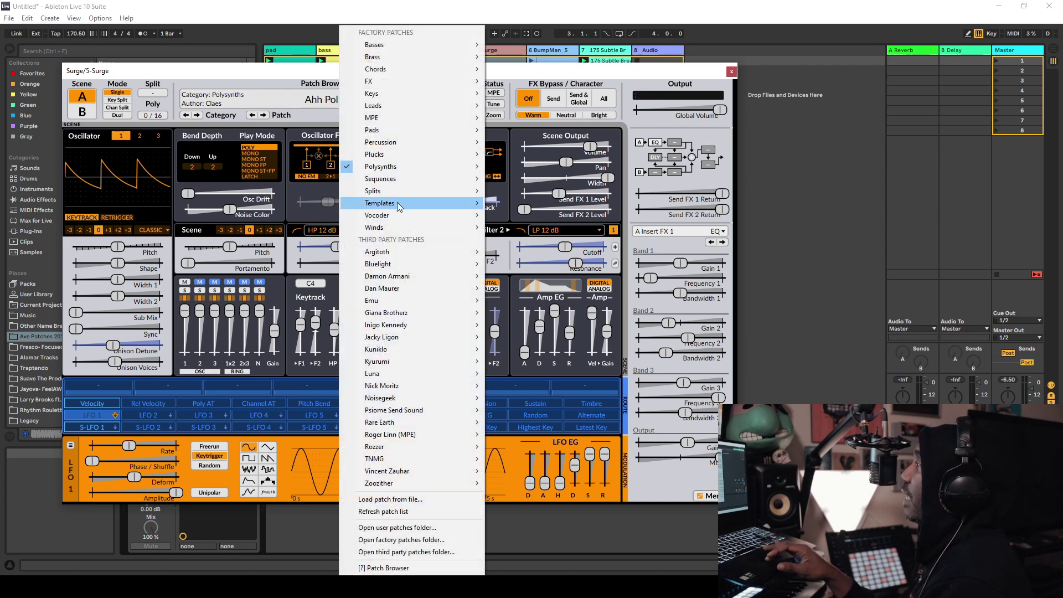
mouse_move(400, 180)
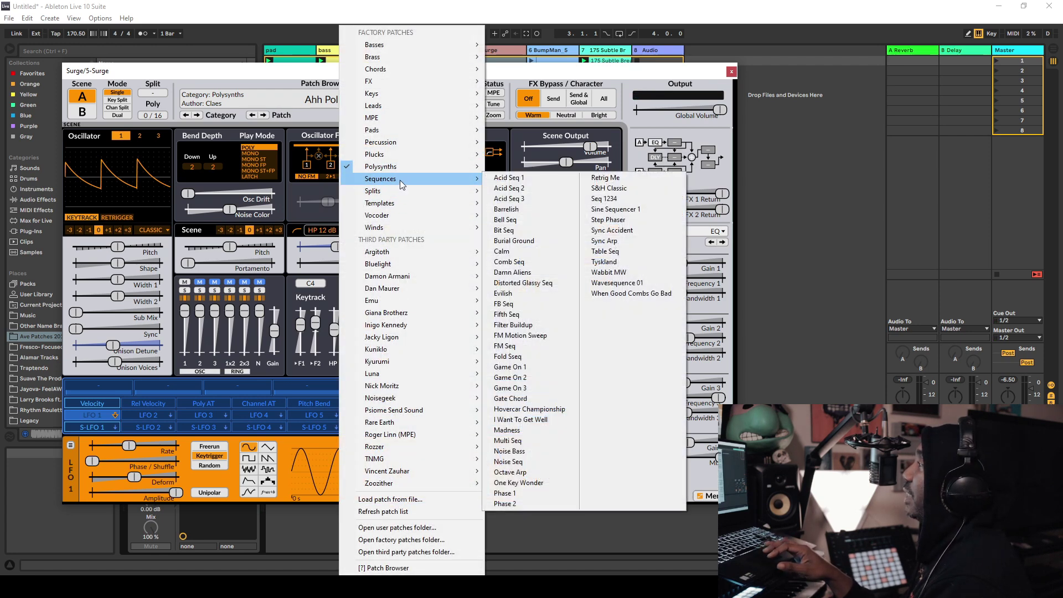
left_click(499, 189)
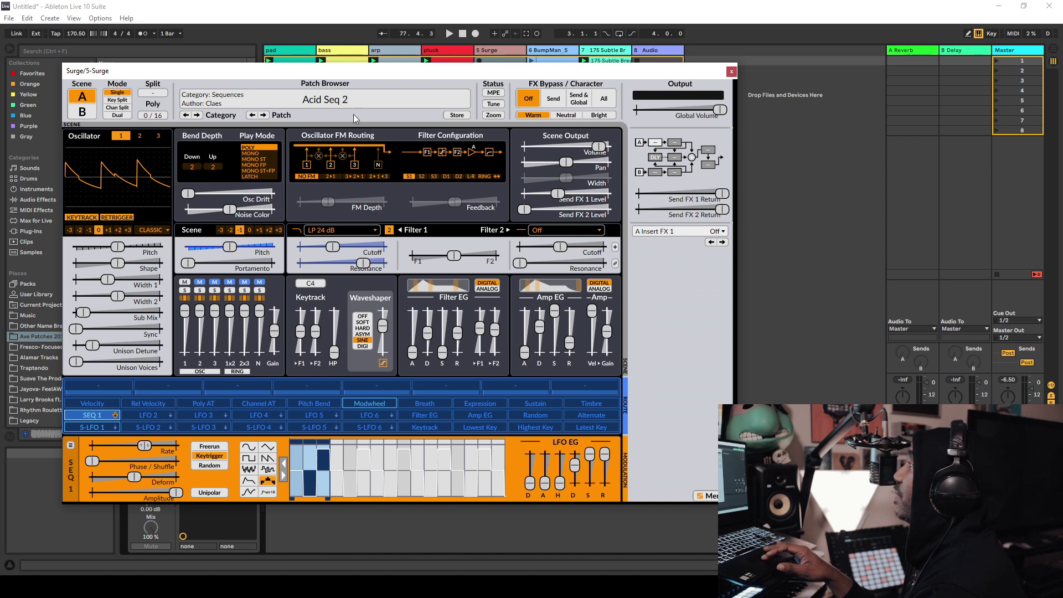
left_click_drag(339, 69, 317, 70)
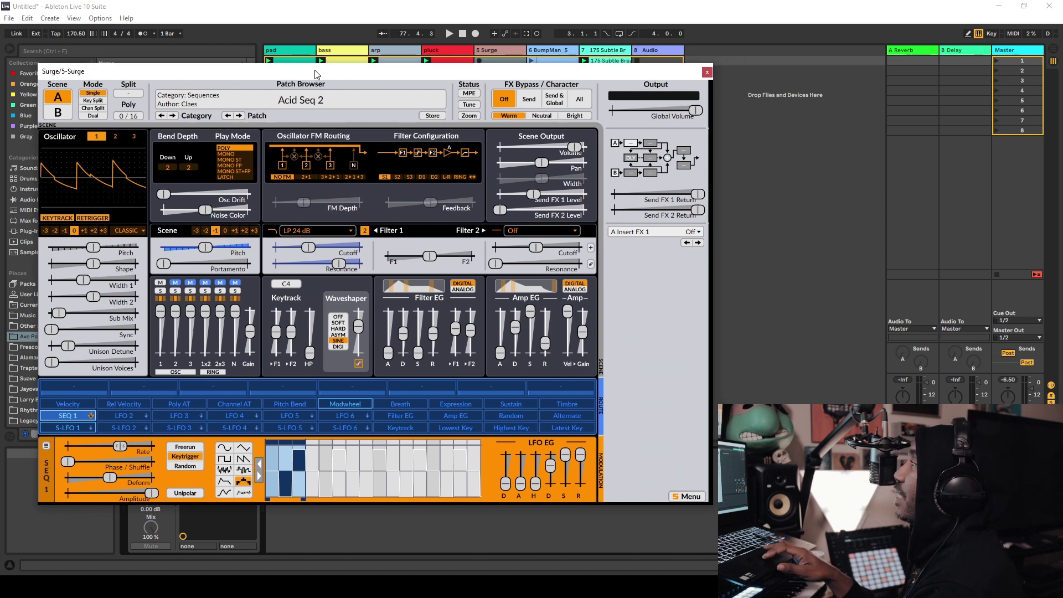
Step: Compare scene B with scene A of the Acid Seq 2 patch and audition scene A by playing a repeated note
left_click(65, 114)
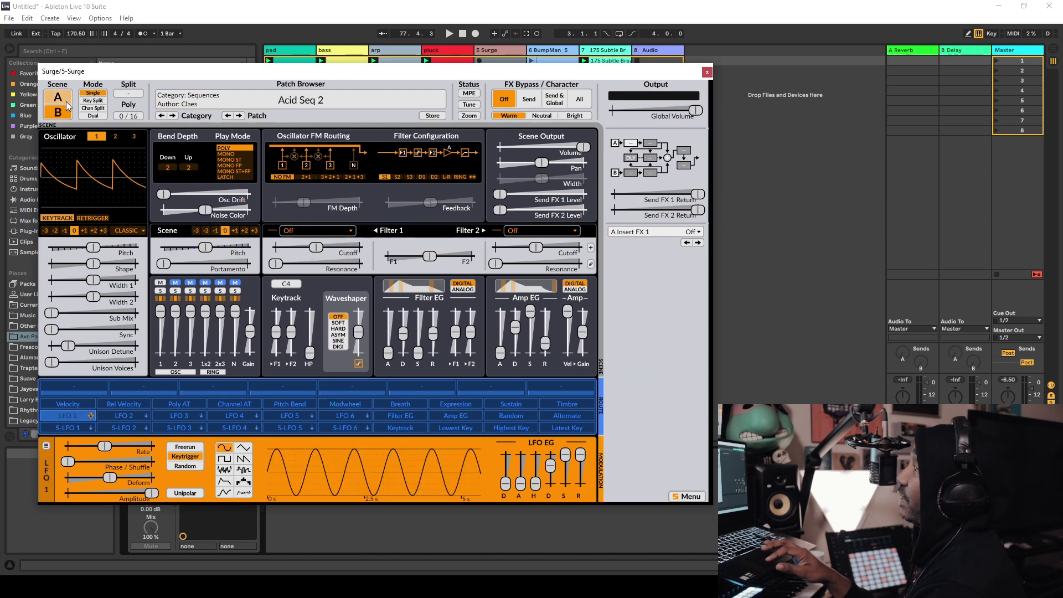
left_click(61, 100)
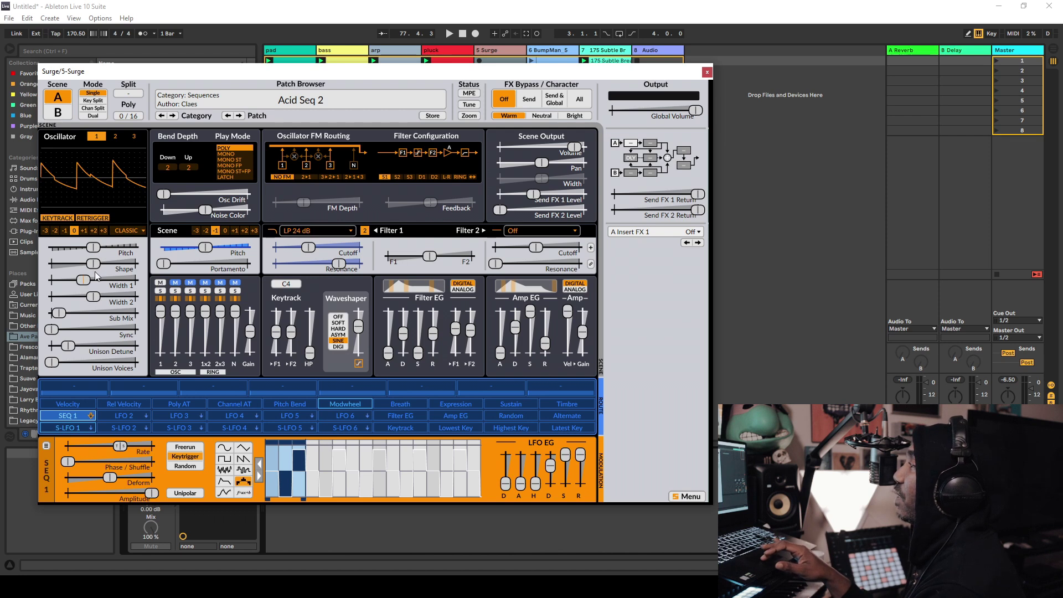
key("a")
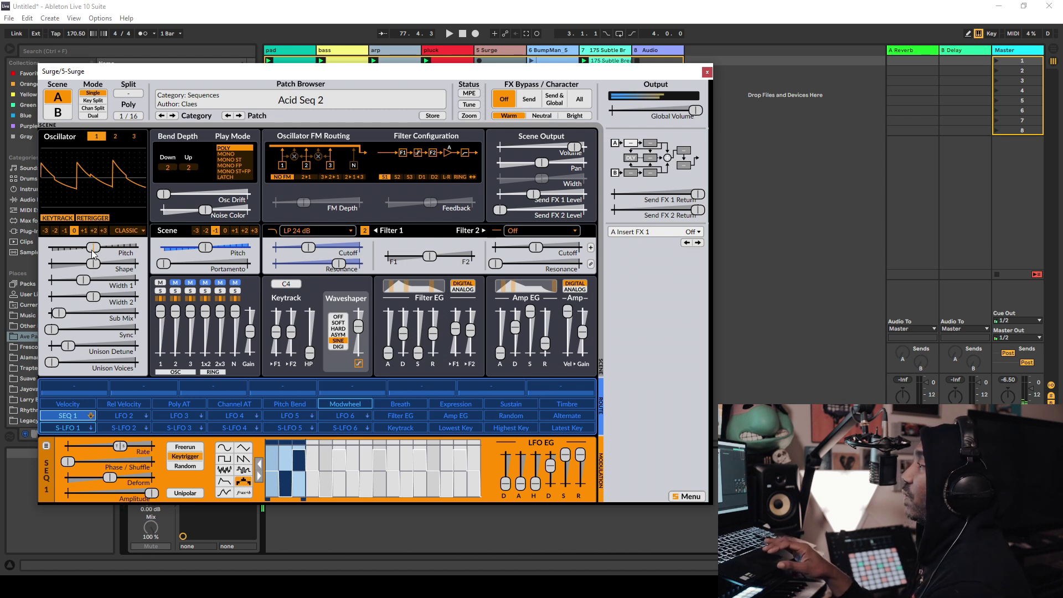
key("a")
key("a")
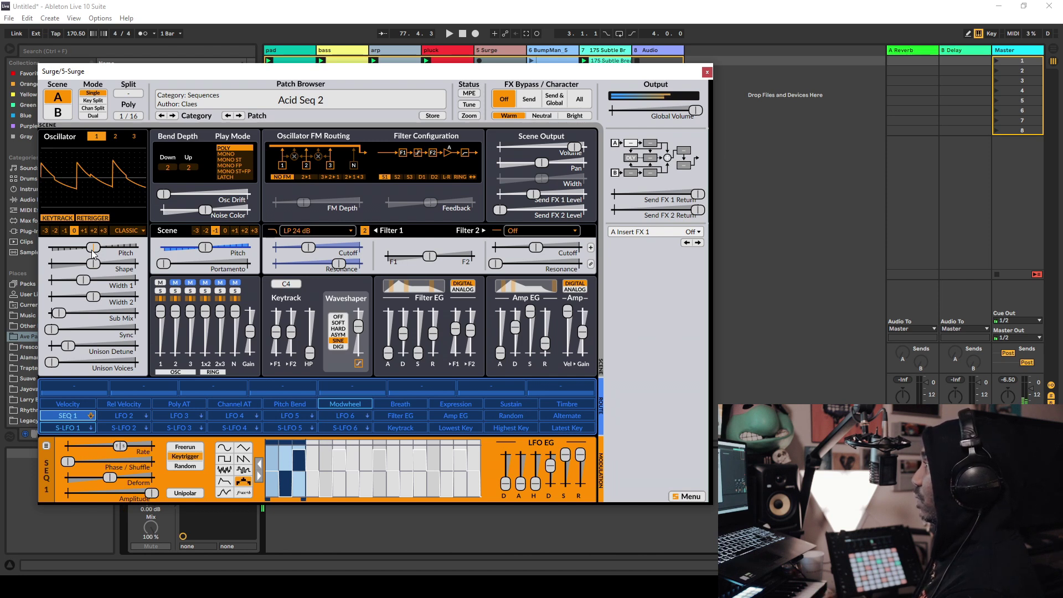
Step: Advance patch by patch through the Sequences category from Acid Seq 3 to Comb Seq, playing a note to audition the sounds
left_click(240, 116)
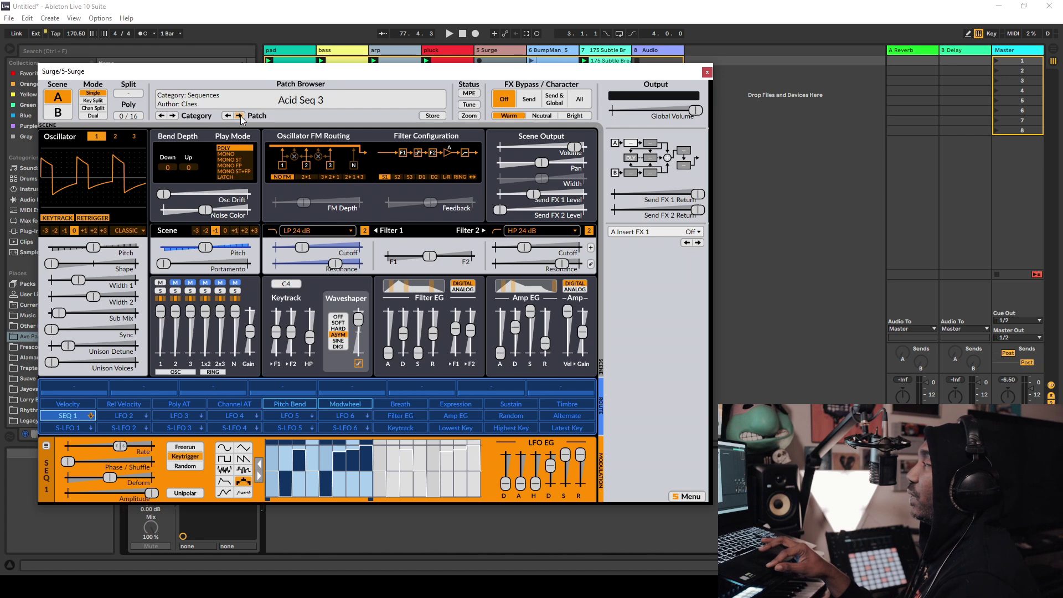
key("a")
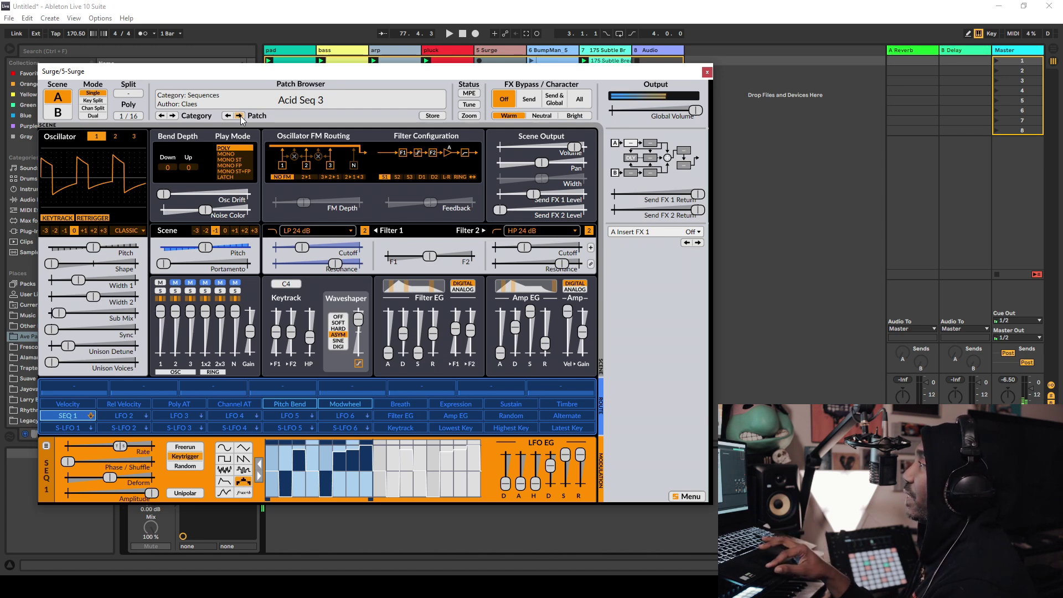
left_click(240, 116)
left_click(240, 116)
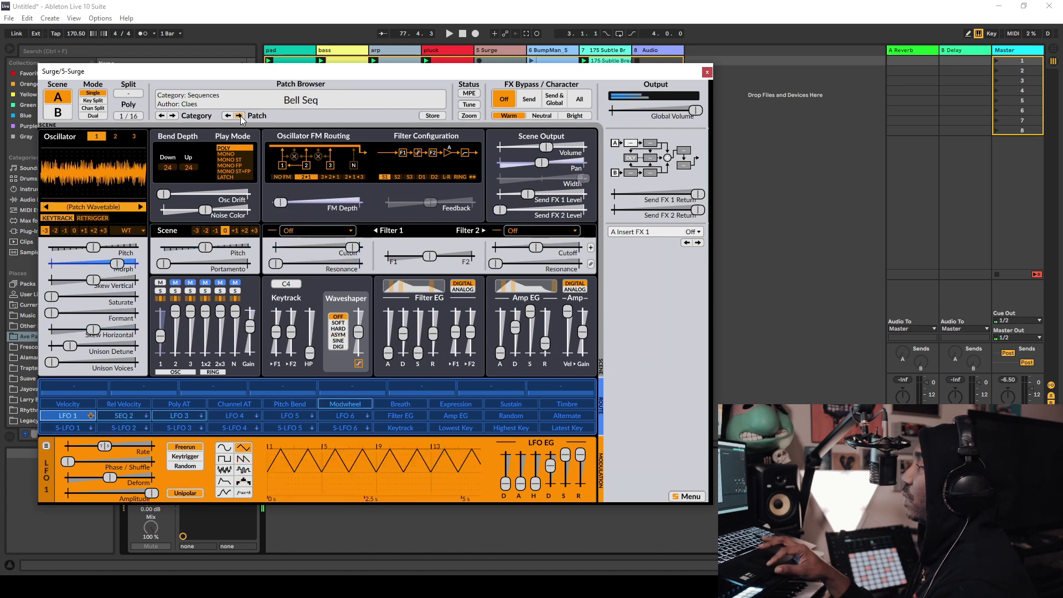
left_click(240, 115)
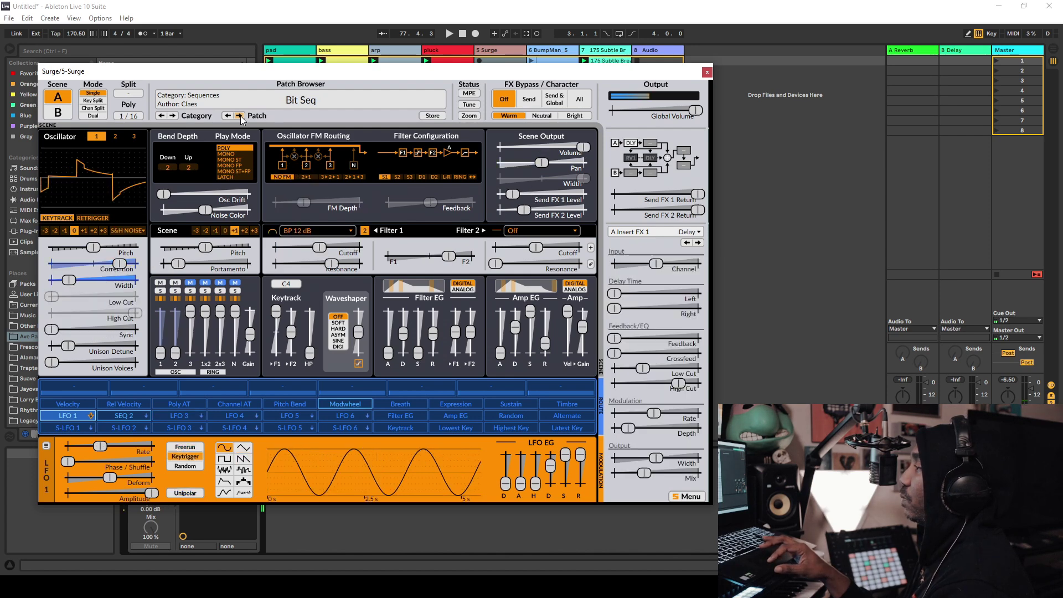
left_click(240, 115)
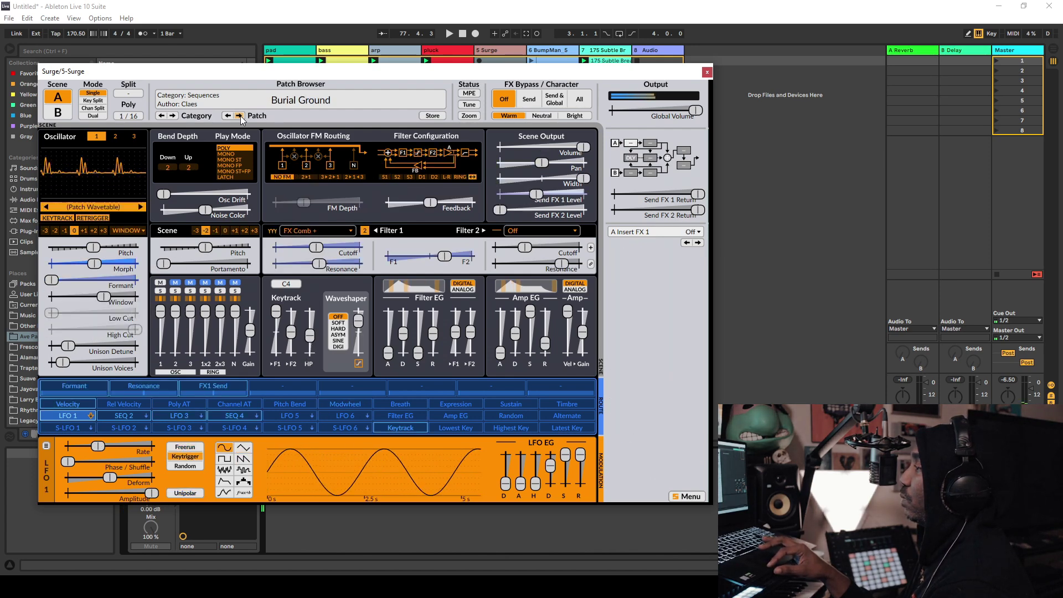
left_click(240, 116)
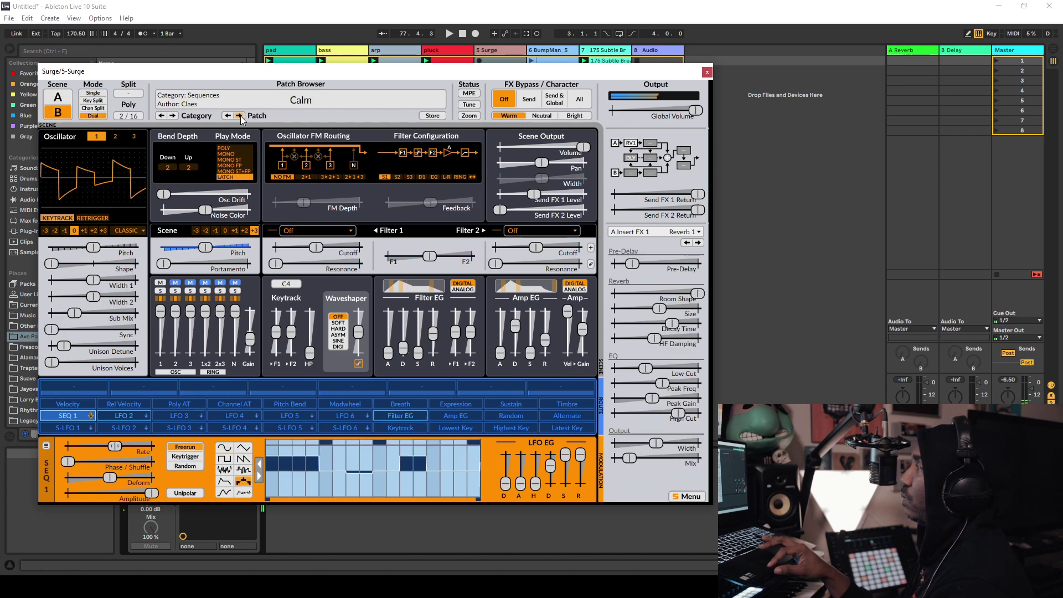
left_click(240, 116)
left_click(687, 497)
mouse_move(753, 341)
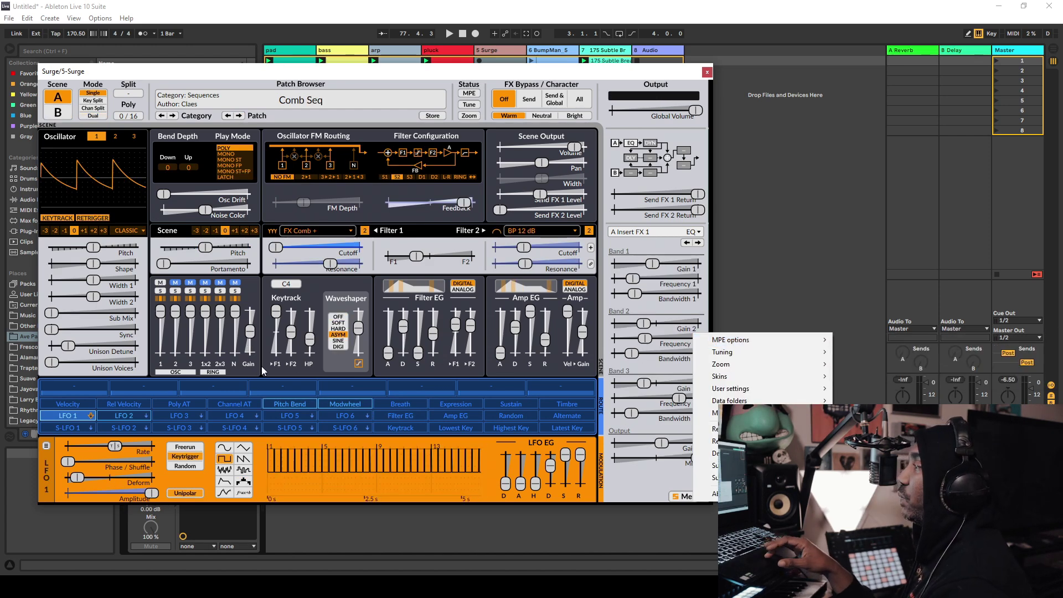
left_click(172, 77)
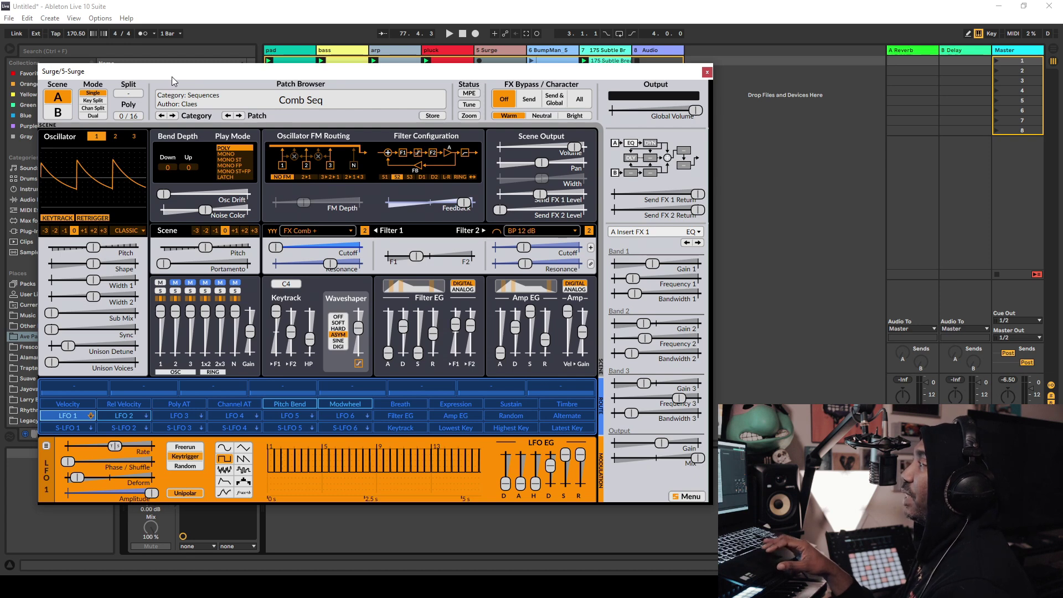